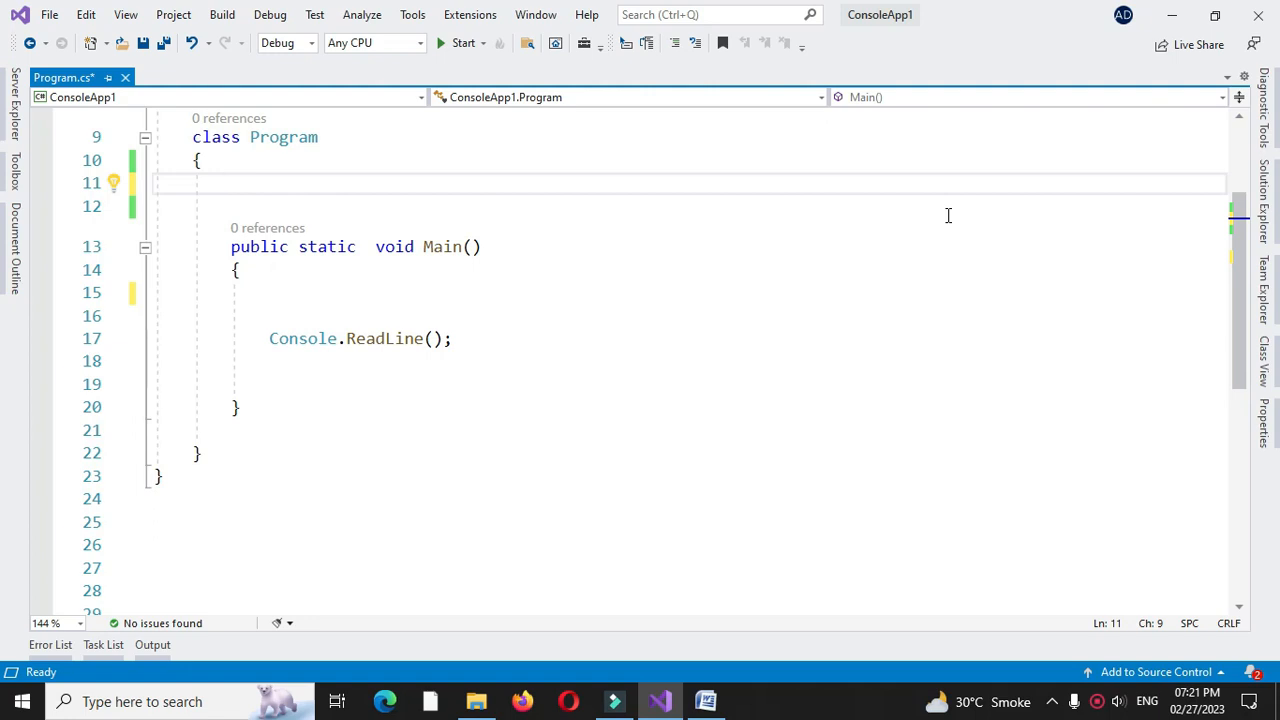
pyautogui.write('// program to e')
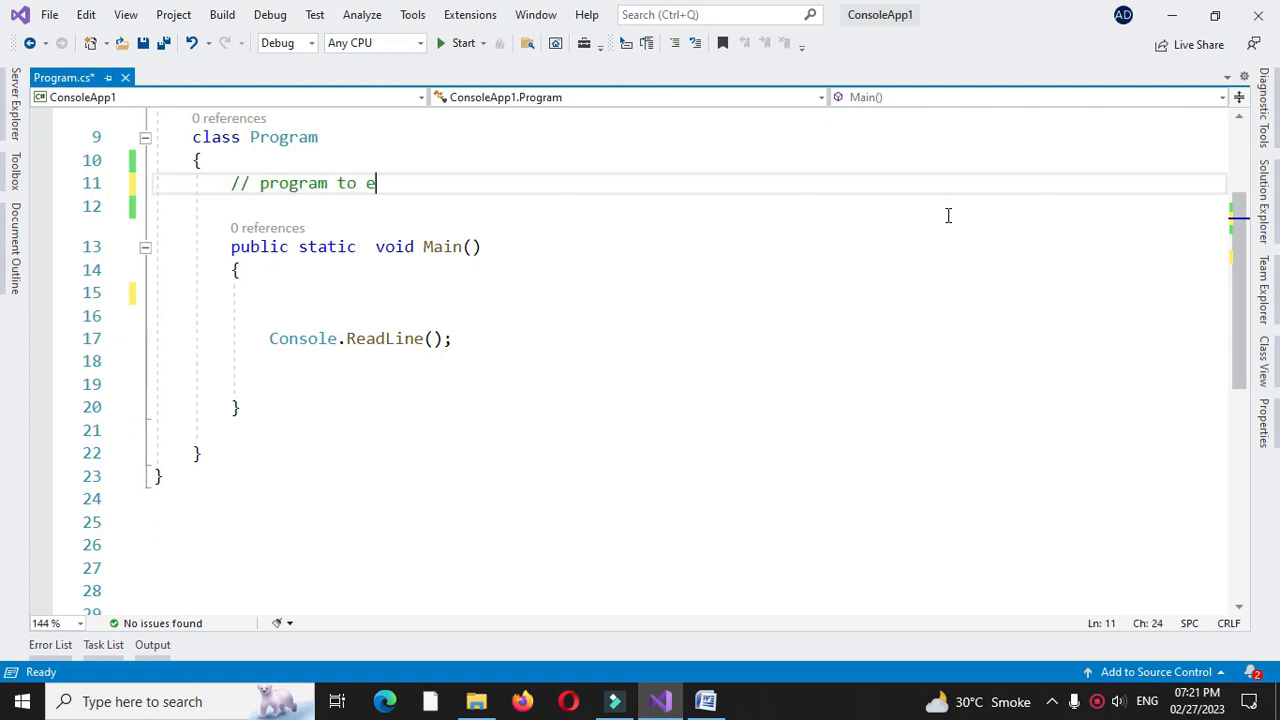
pyautogui.write('xplain working of thread pool')
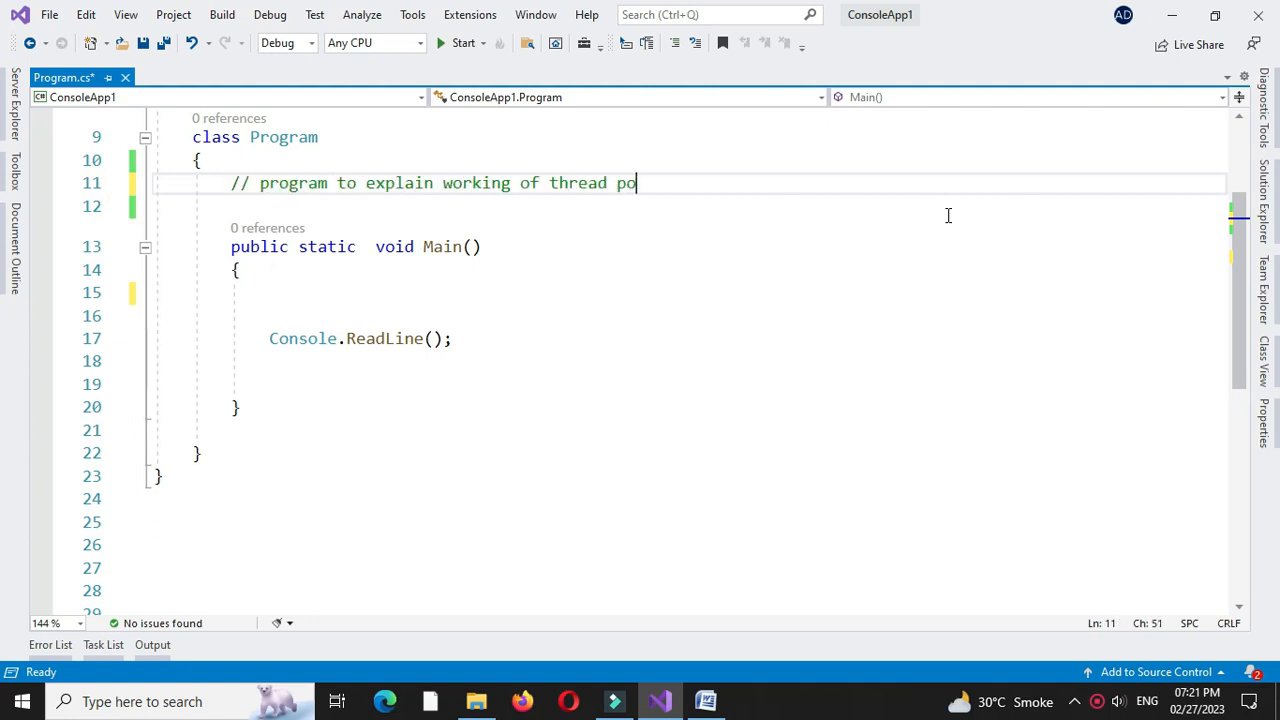
# Write the comment '// program to explain working of thread pool' above Main.
pyautogui.press('Return')
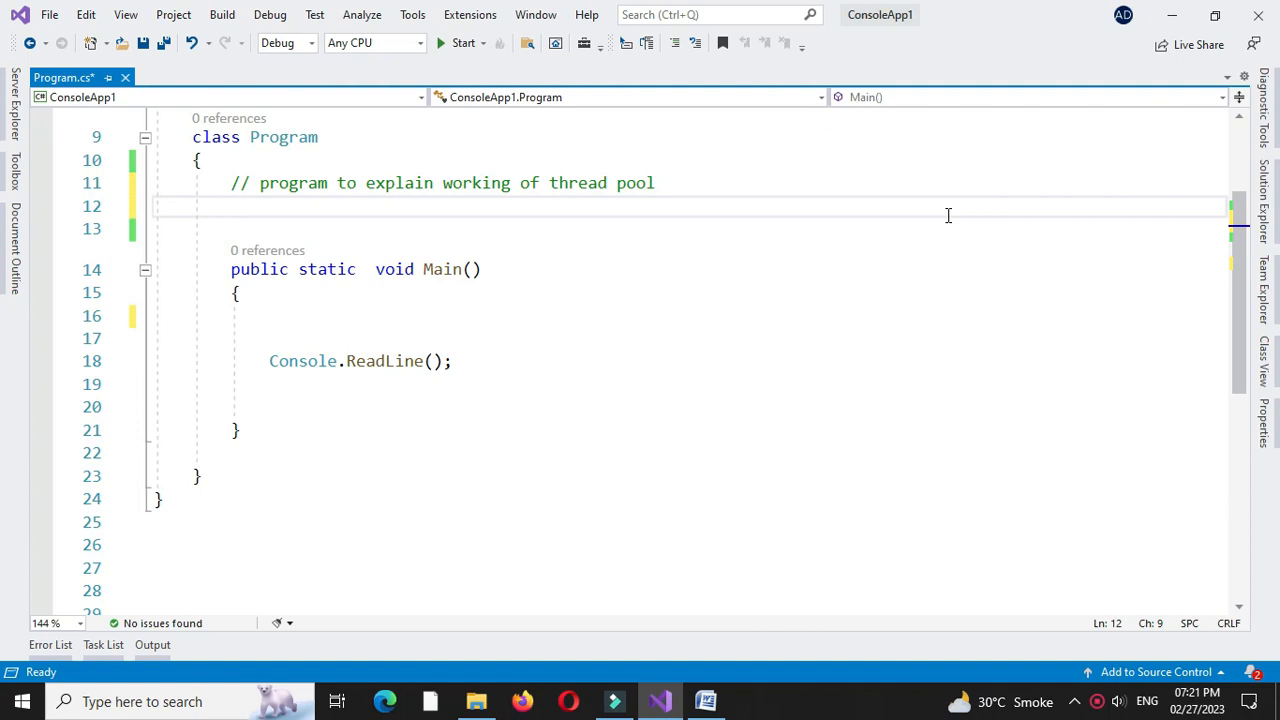
pyautogui.write('public st')
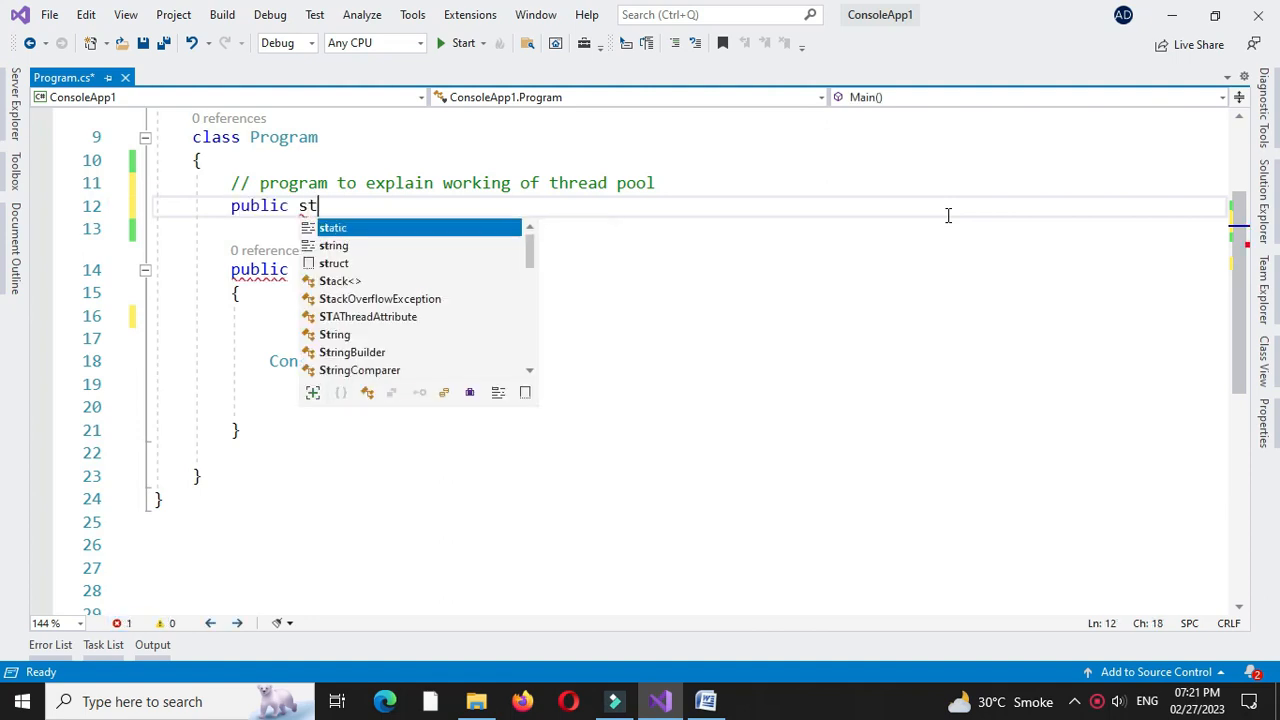
# Declare 'public static void Method1(object obj)' with an empty body.
pyautogui.press('Tab')
pyautogui.write('voi')
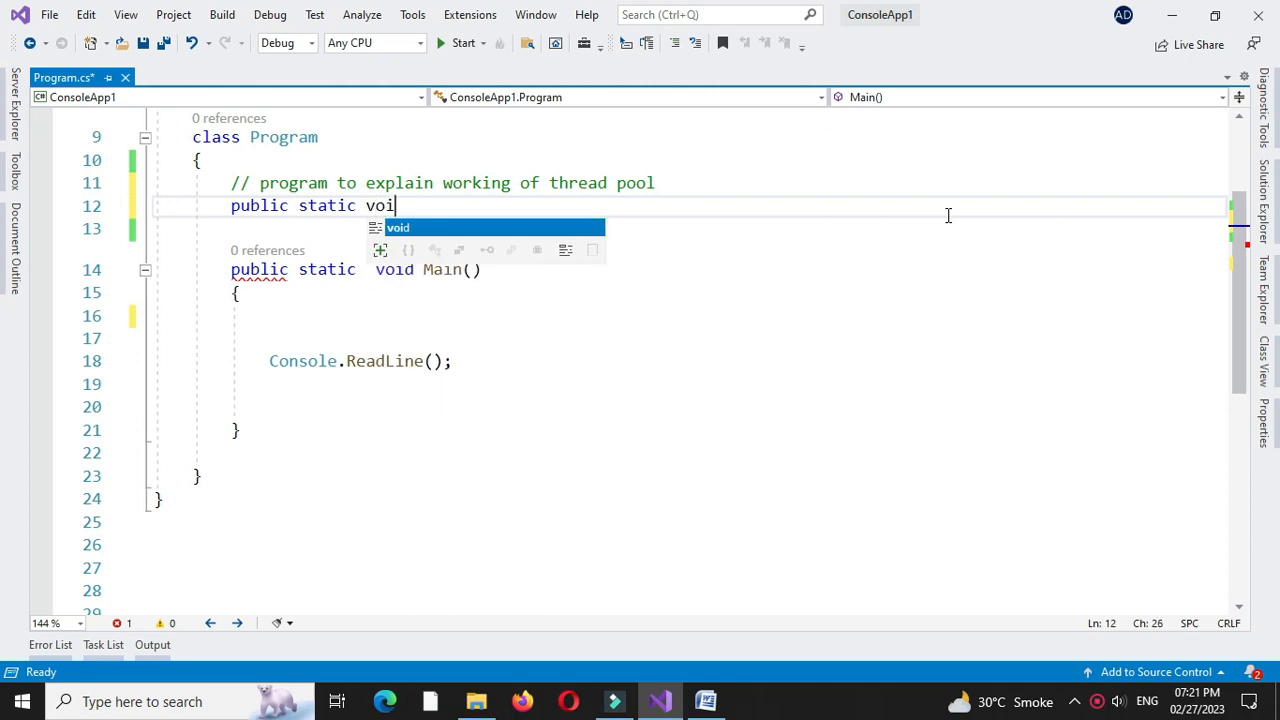
pyautogui.write('d Method')
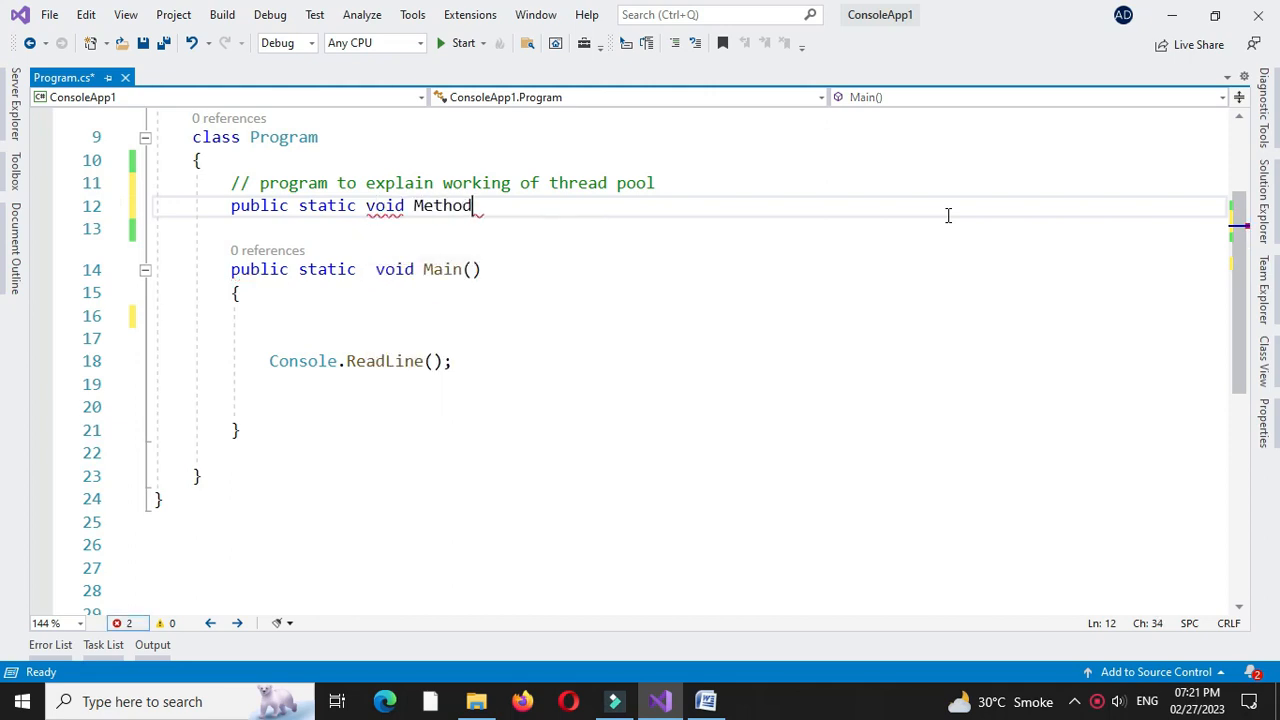
pyautogui.write('1(ob')
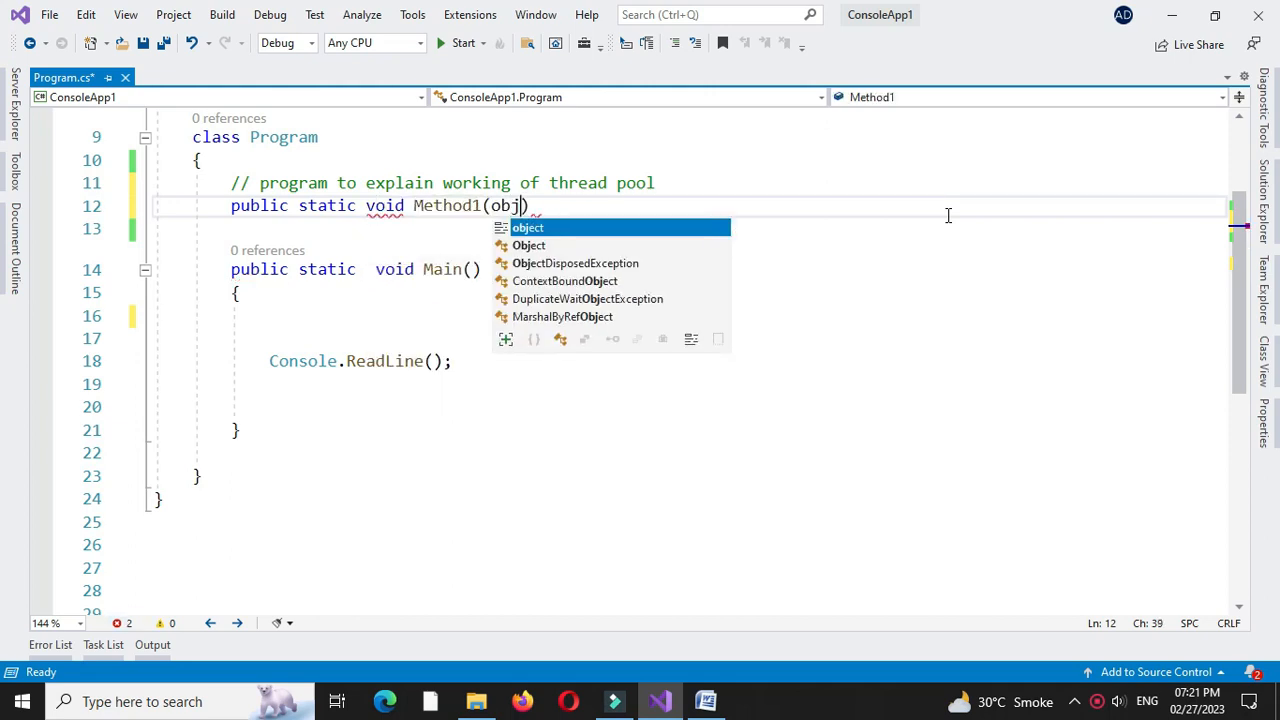
pyautogui.write('jece')
pyautogui.press('BackSpace')
pyautogui.press('BackSpace')
pyautogui.write('ct ob')
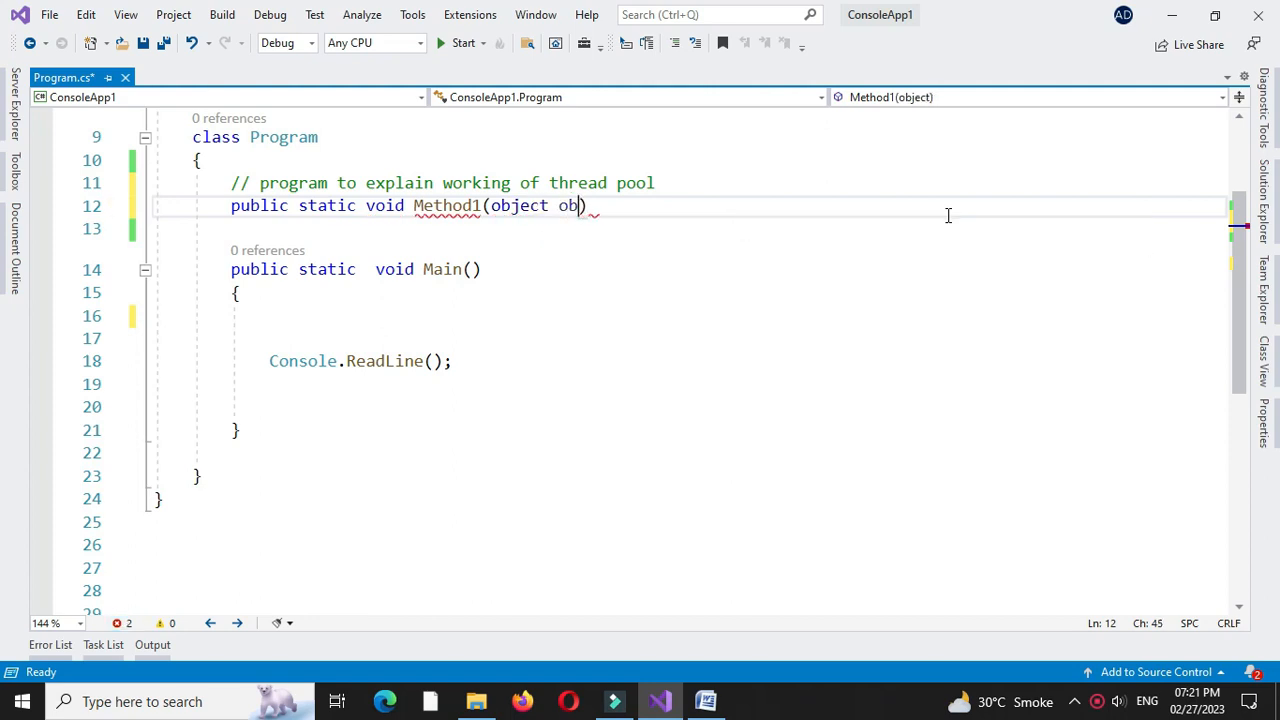
pyautogui.write('j')
pyautogui.press('End')
pyautogui.press('Return')
pyautogui.write('{')
pyautogui.press('Return')
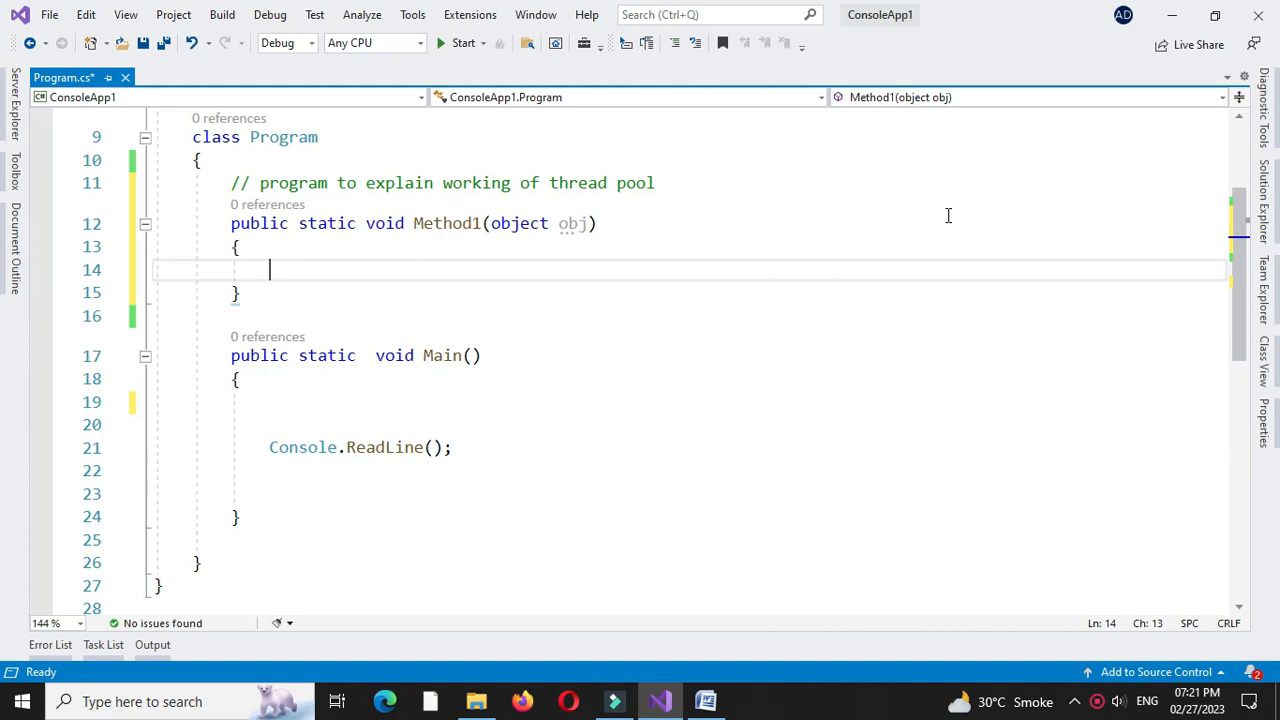
pyautogui.write('fi')
# Fill Method1 with a for loop (i<5) printing "Inside Method1" via Console.WriteLine.
pyautogui.press('BackSpace')
pyautogui.write('or ')
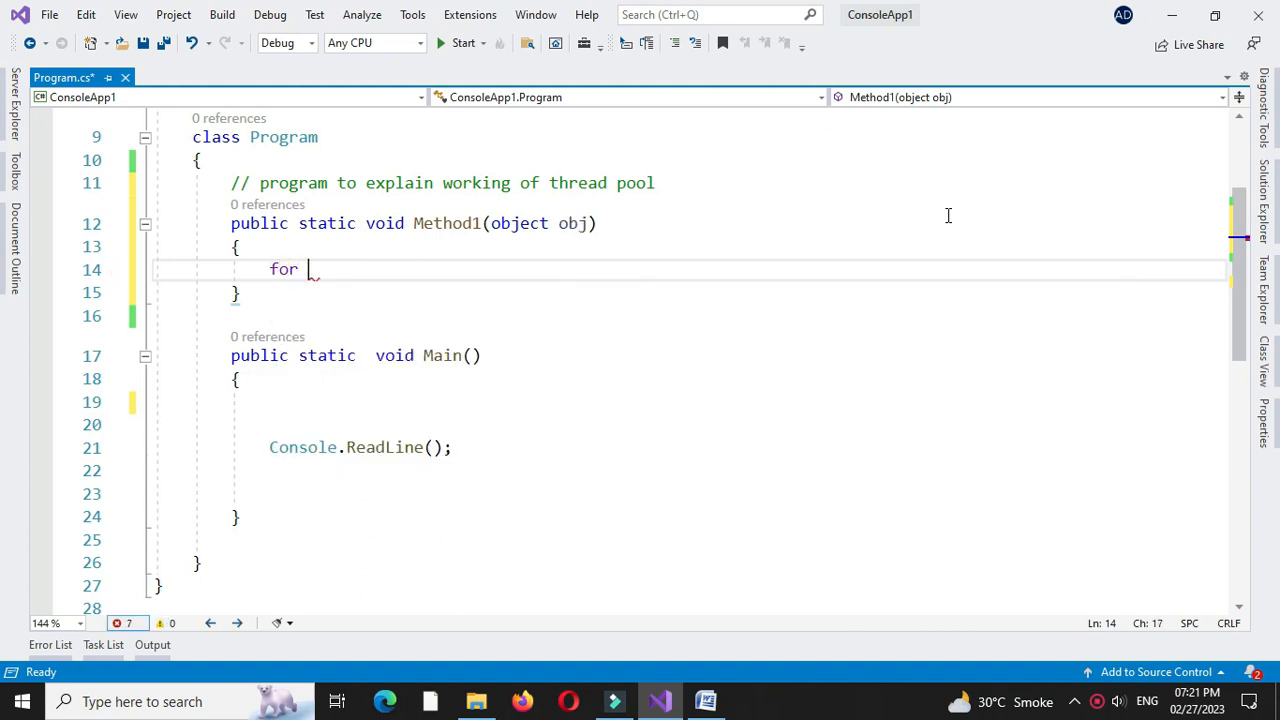
pyautogui.write('(int i=')
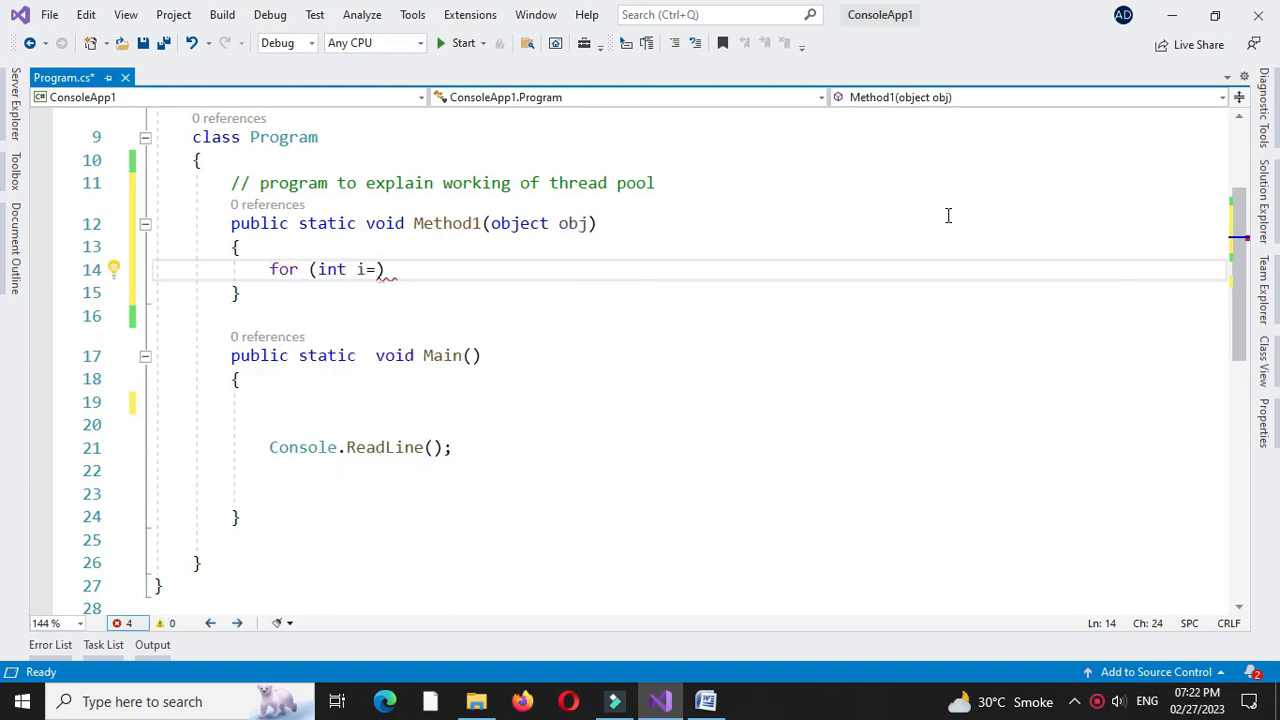
pyautogui.write('0;i')
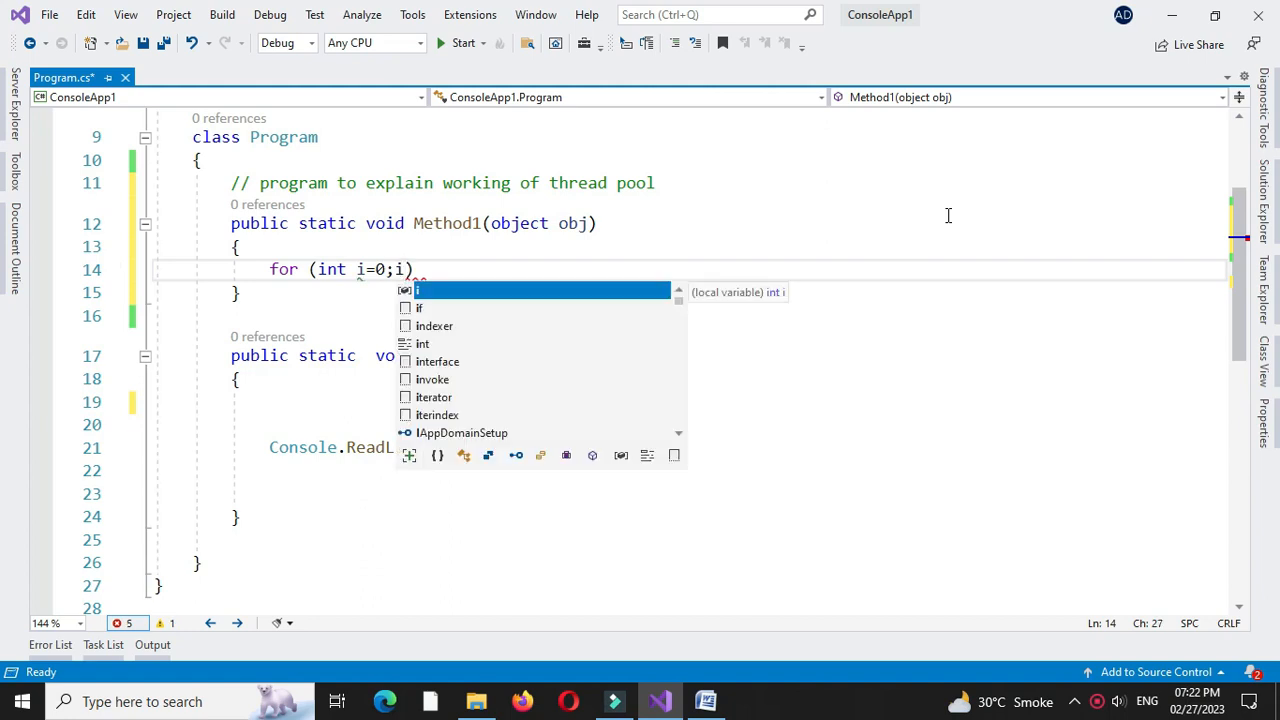
pyautogui.write('<5;')
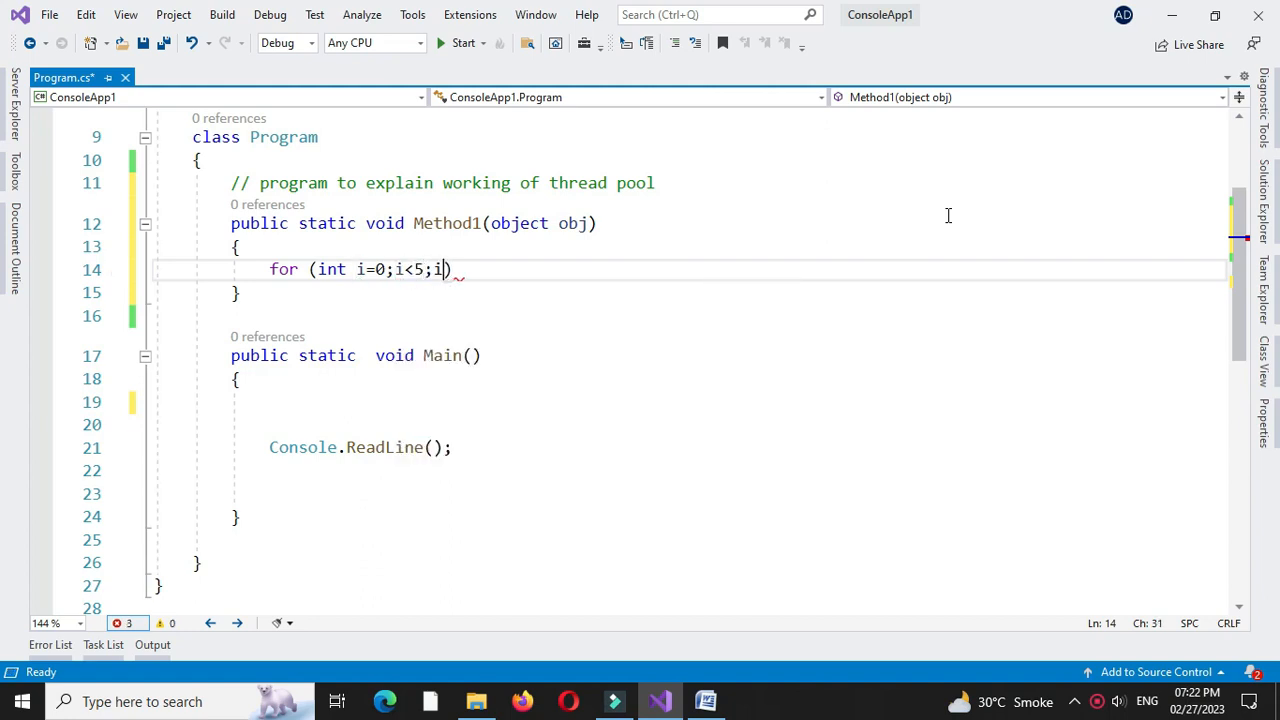
pyautogui.write('i++')
pyautogui.press('End')
pyautogui.press('Return')
pyautogui.write('{')
pyautogui.press('Return')
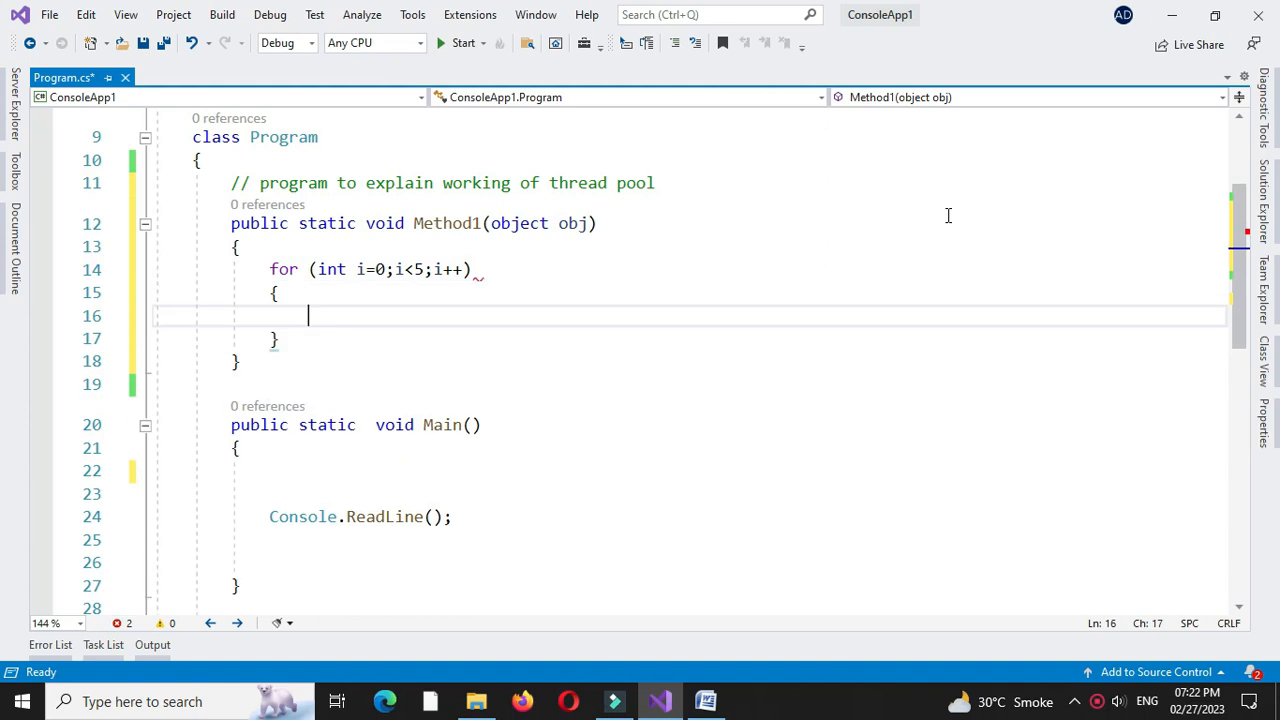
pyautogui.write('conso')
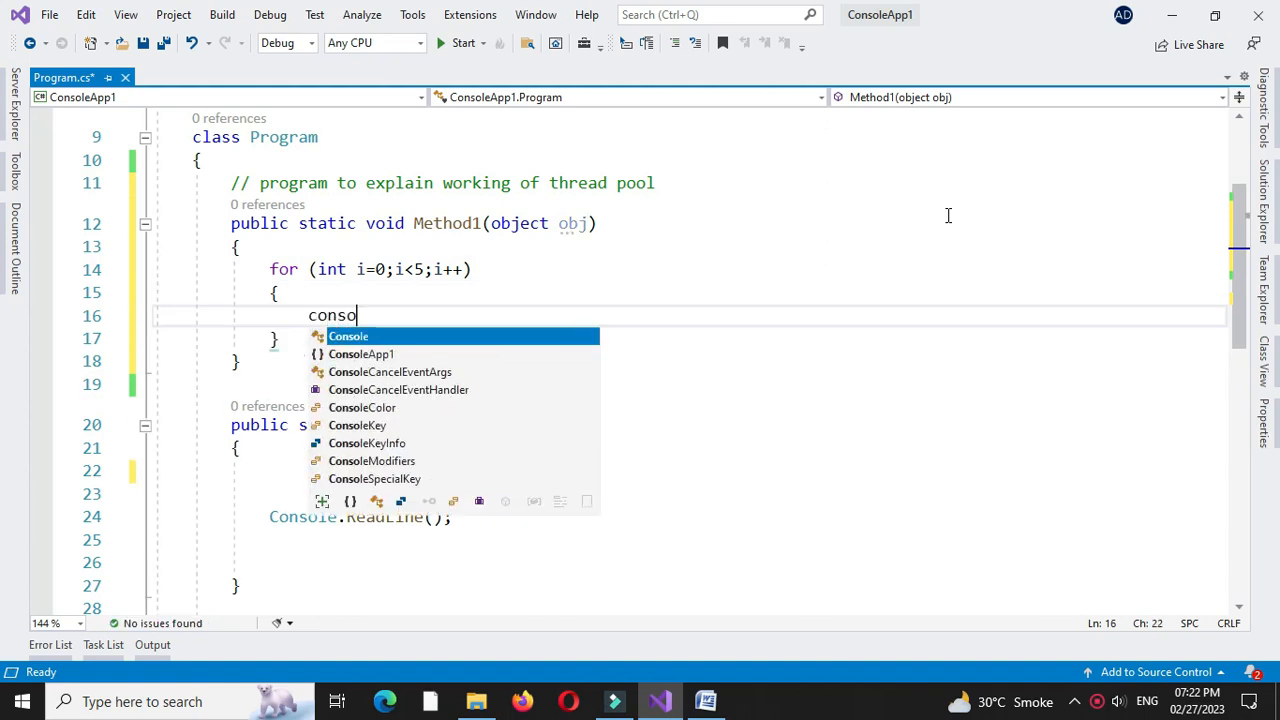
pyautogui.write('le.')
pyautogui.press('Tab')
pyautogui.write('("')
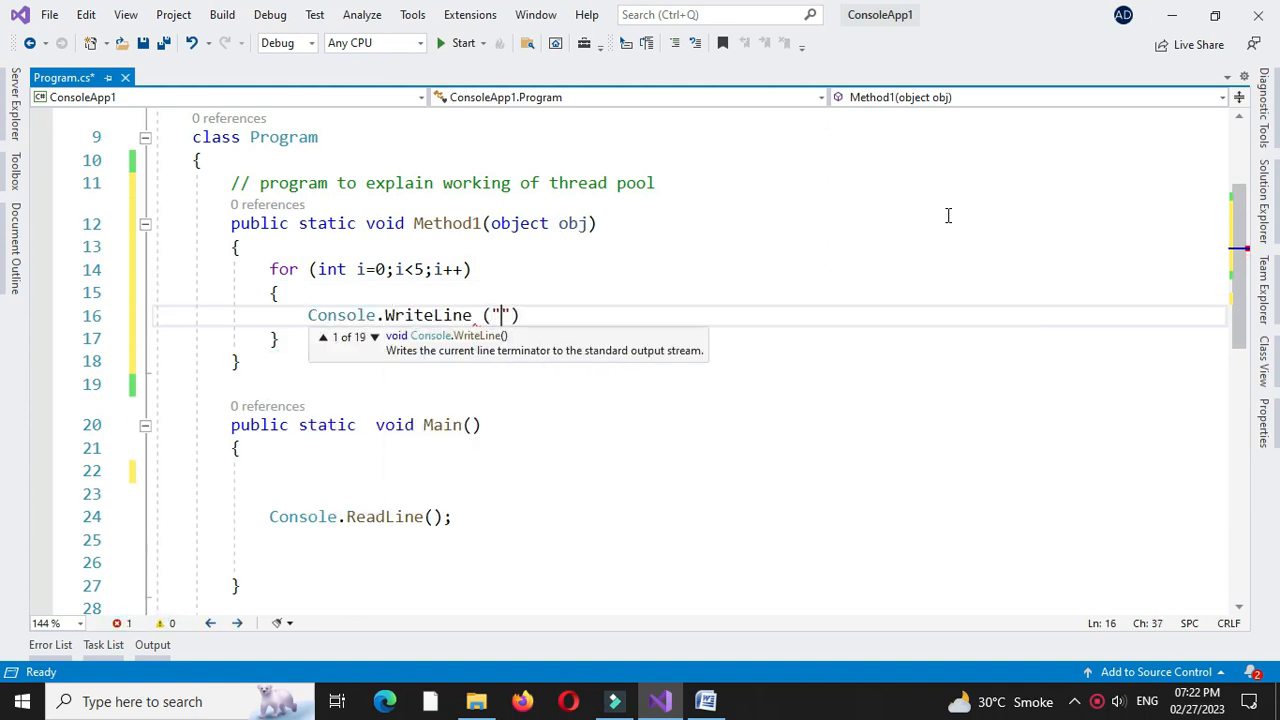
pyautogui.write('Inside M')
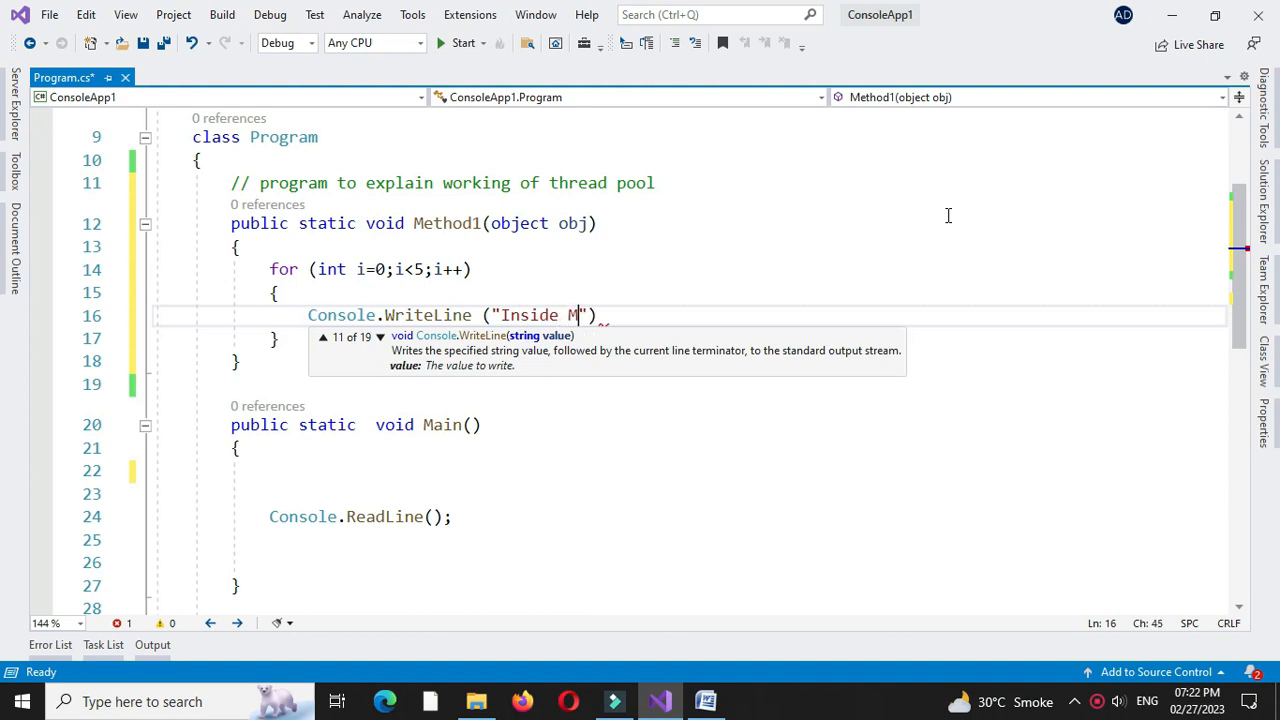
pyautogui.write('ethod1')
pyautogui.press('End')
pyautogui.write(';')
pyautogui.press('Down')
pyautogui.press('Down')
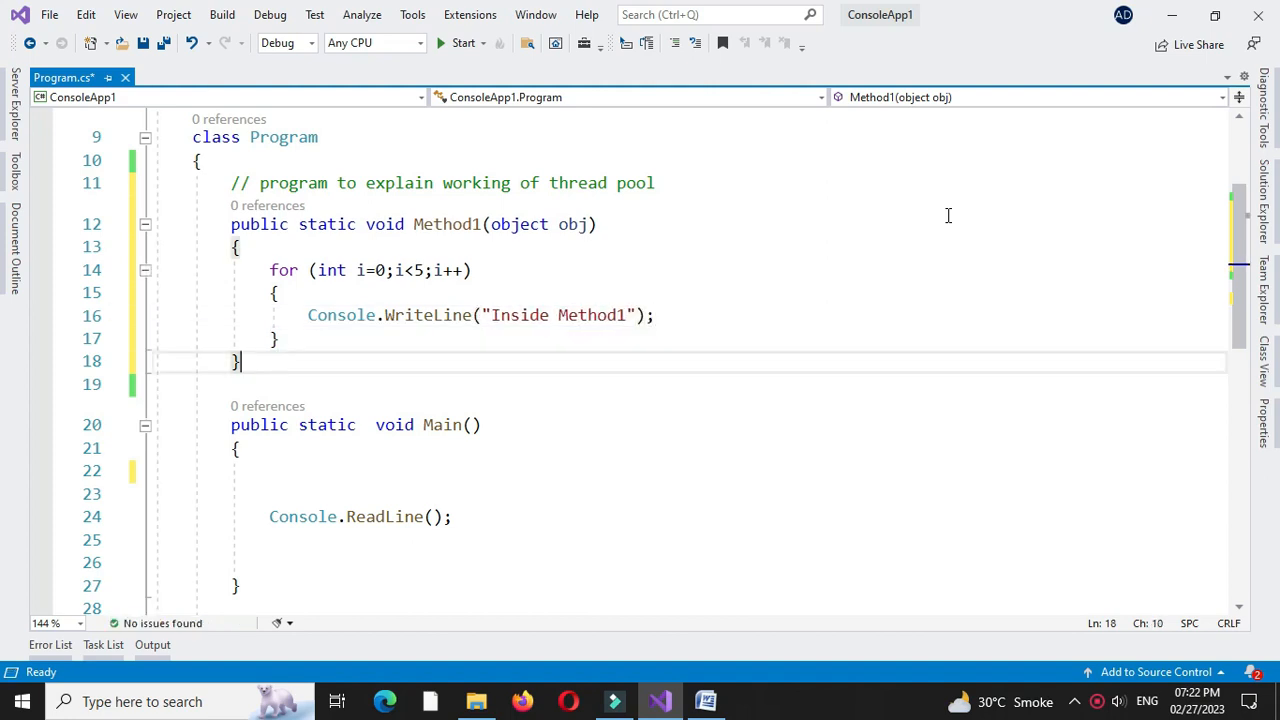
pyautogui.press('Return')
pyautogui.write('public ')
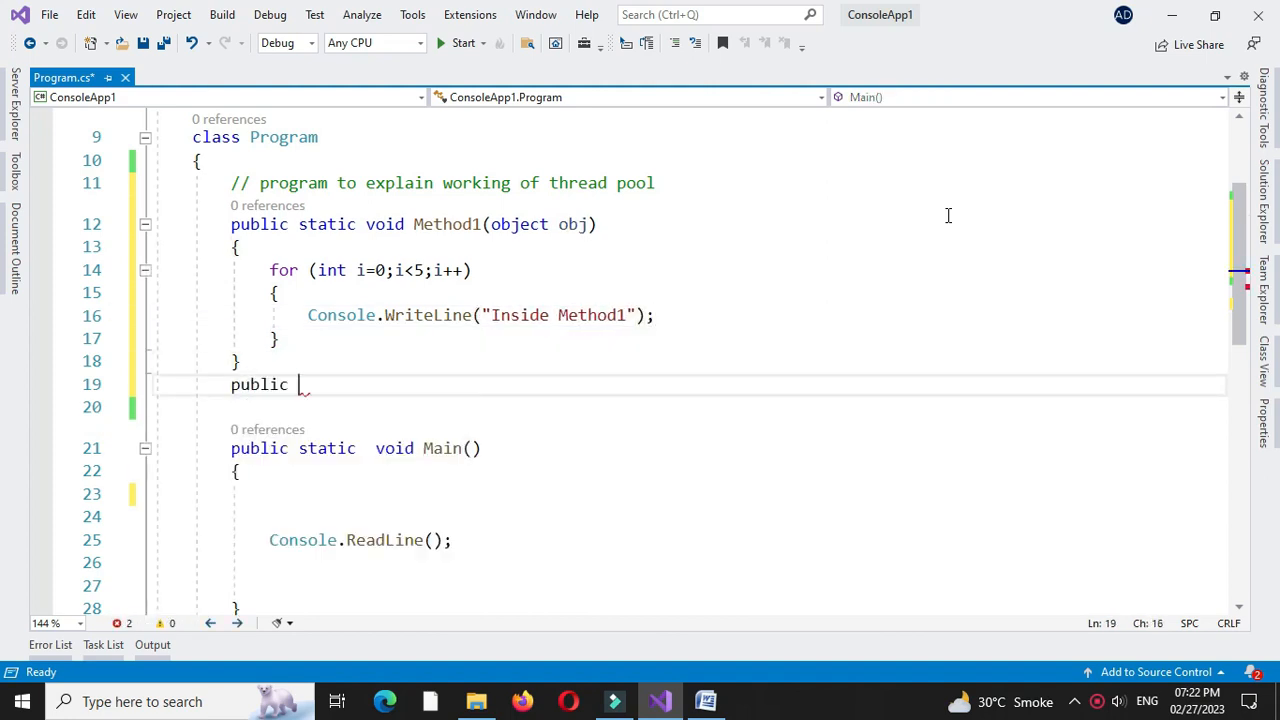
pyautogui.write('static void ')
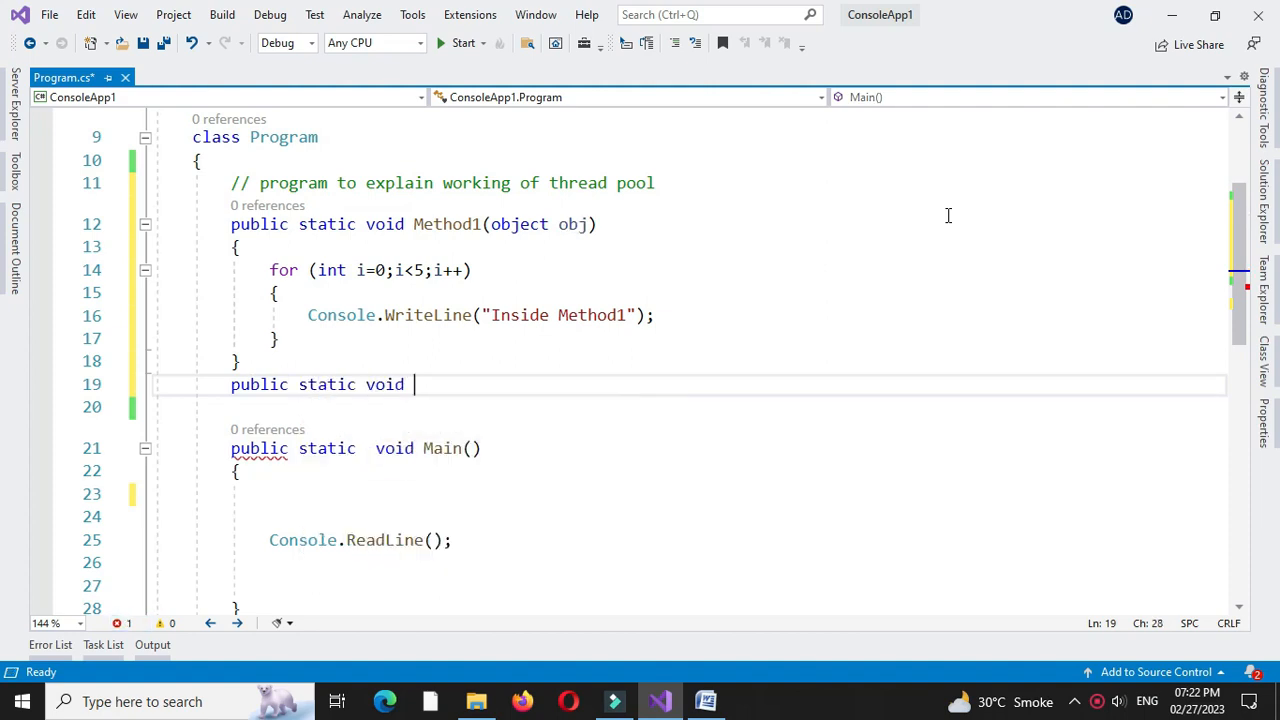
pyautogui.write('Method')
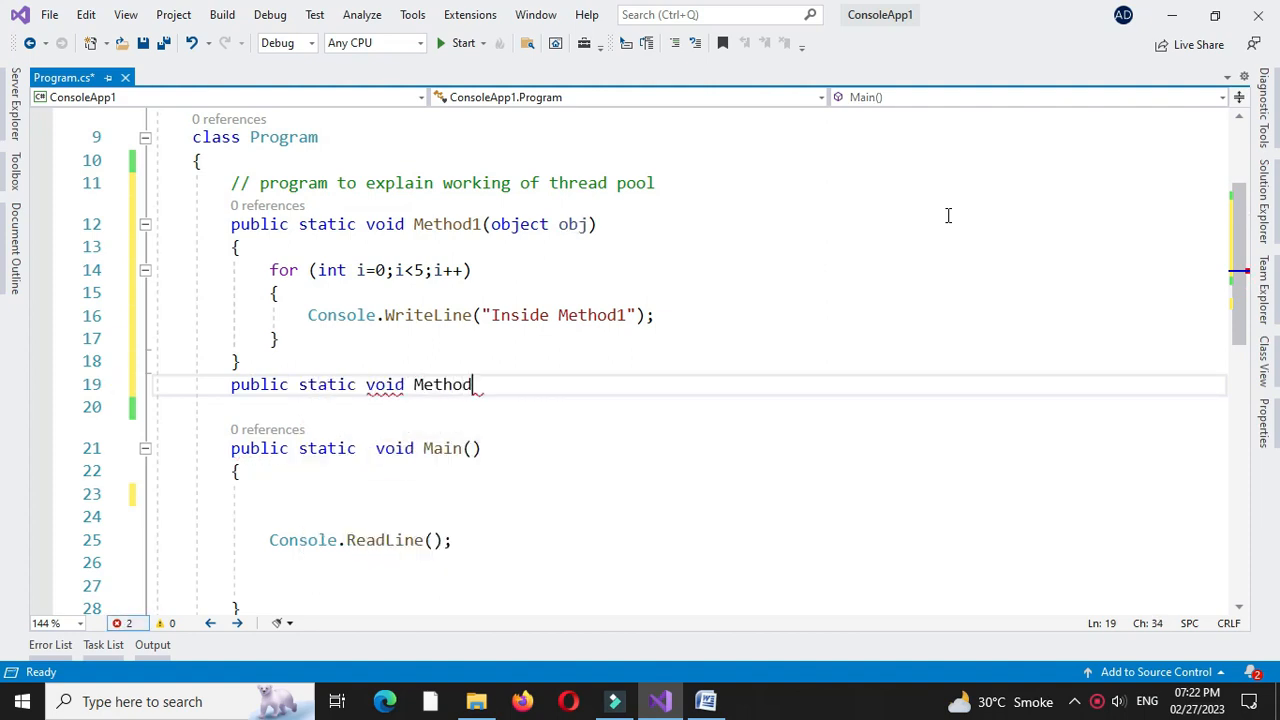
pyautogui.write('2(ob')
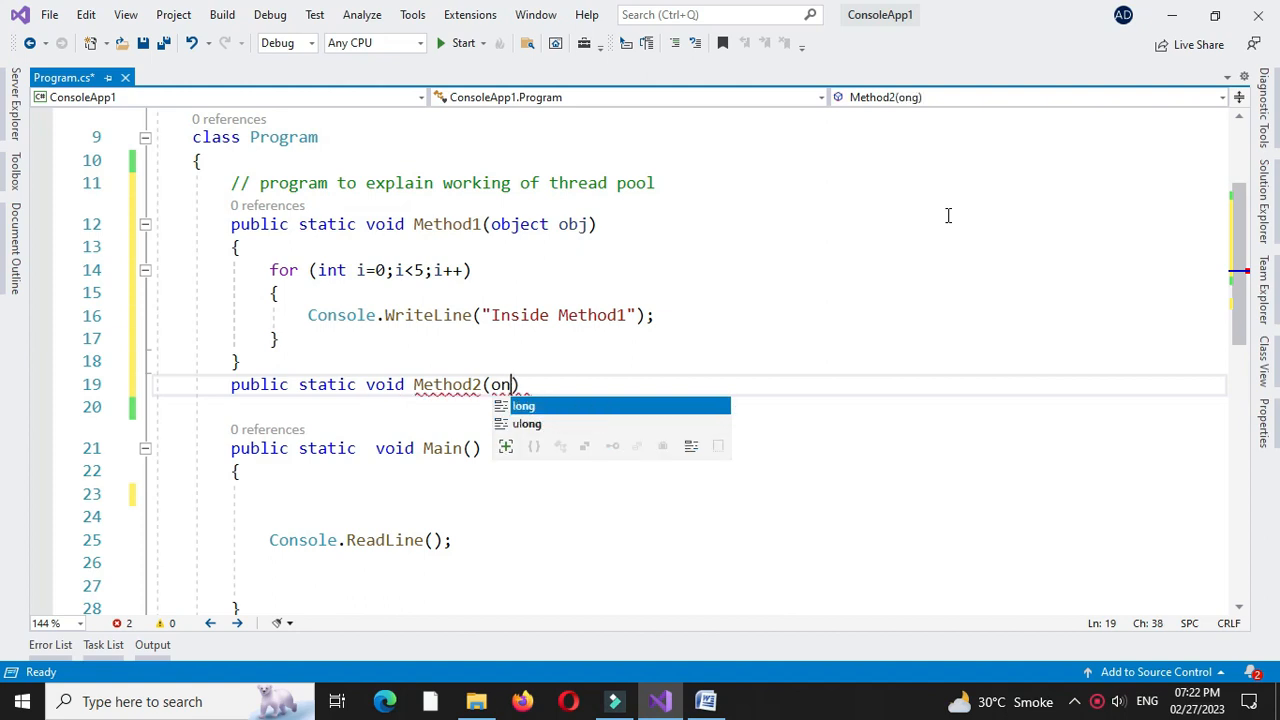
pyautogui.write('ject obj')
# Declare 'public static void Method2(object obj)' with an empty body.
pyautogui.press('End')
pyautogui.press('Return')
pyautogui.write('{')
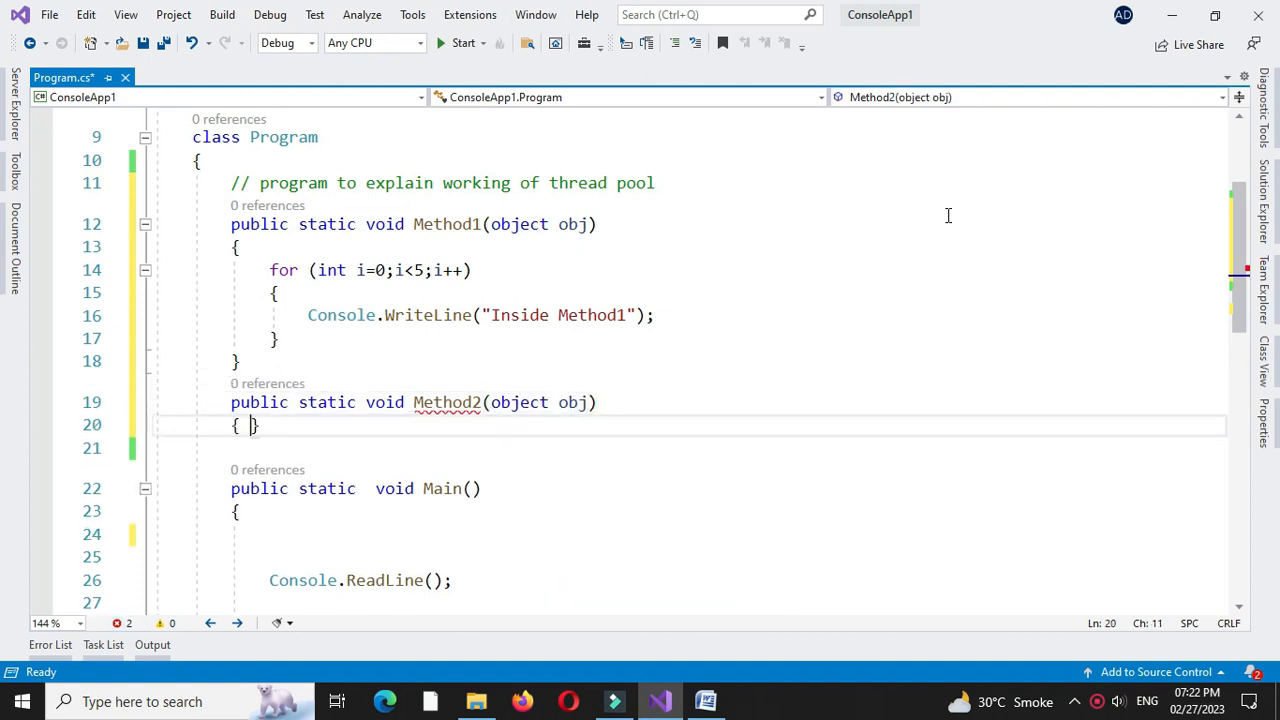
pyautogui.press('Return')
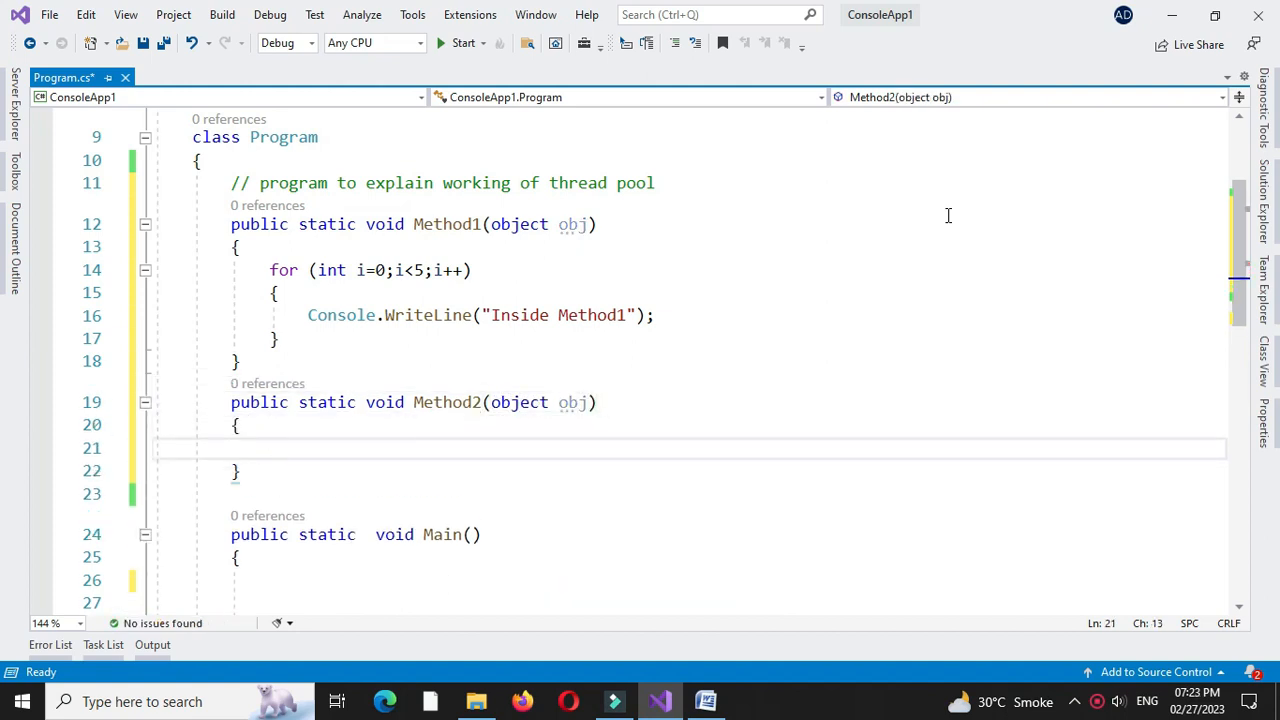
pyautogui.write('for ')
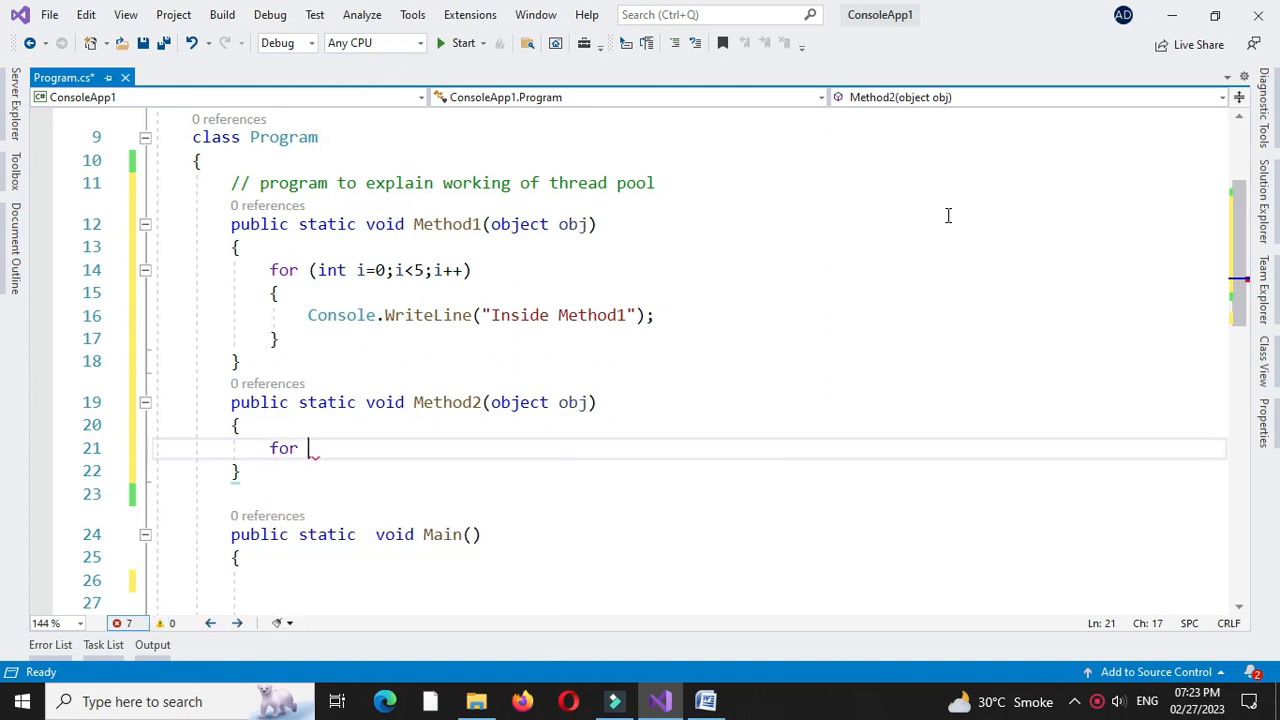
pyautogui.write('(int ')
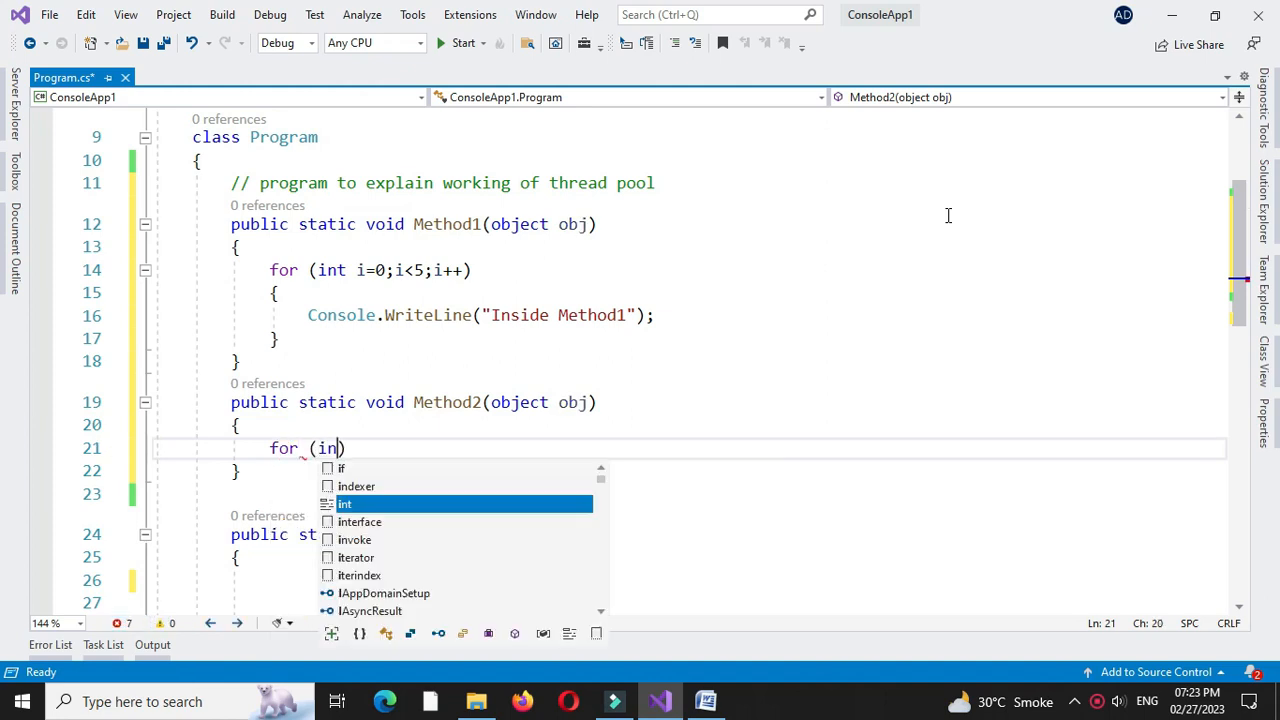
pyautogui.write('i=0')
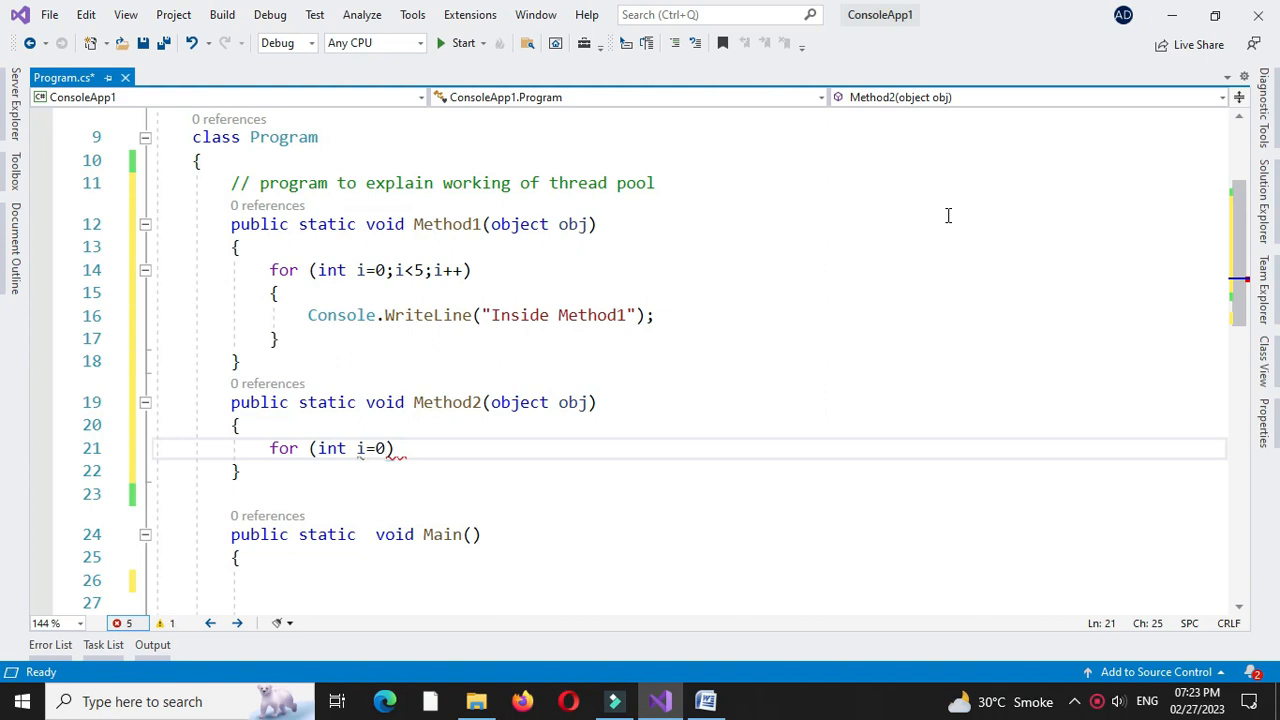
pyautogui.write(';i')
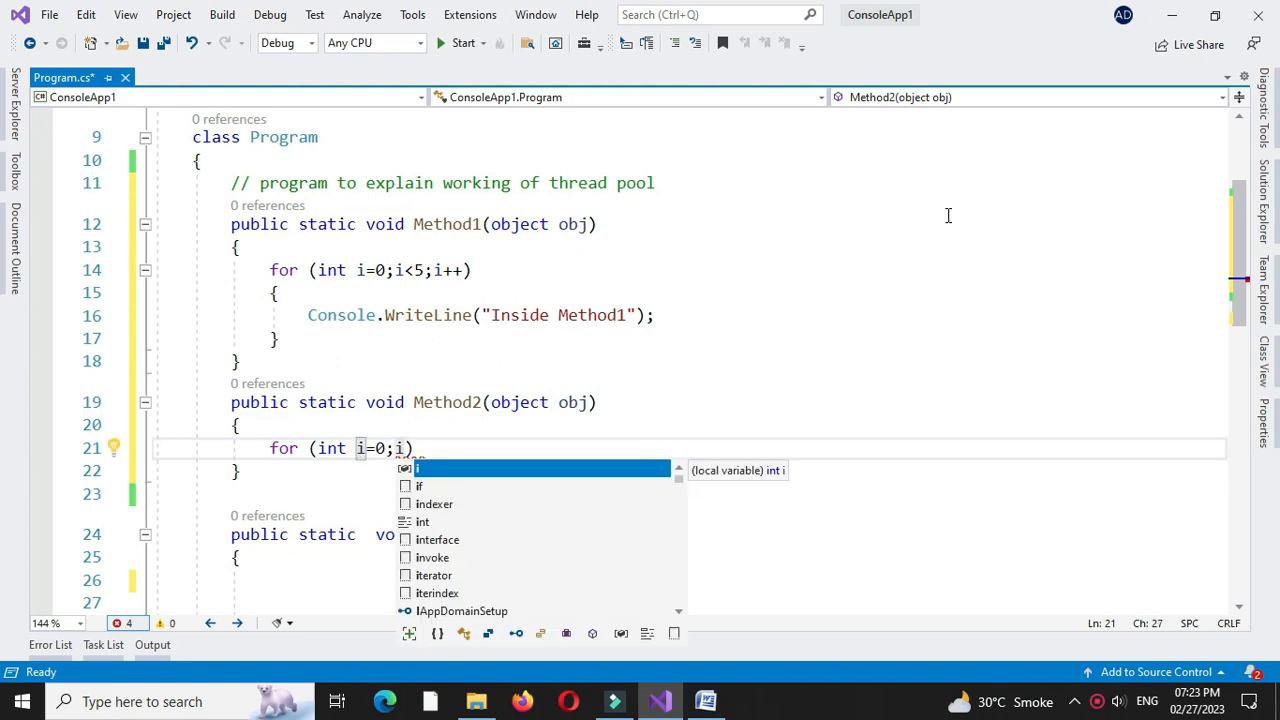
pyautogui.write('<=5;i')
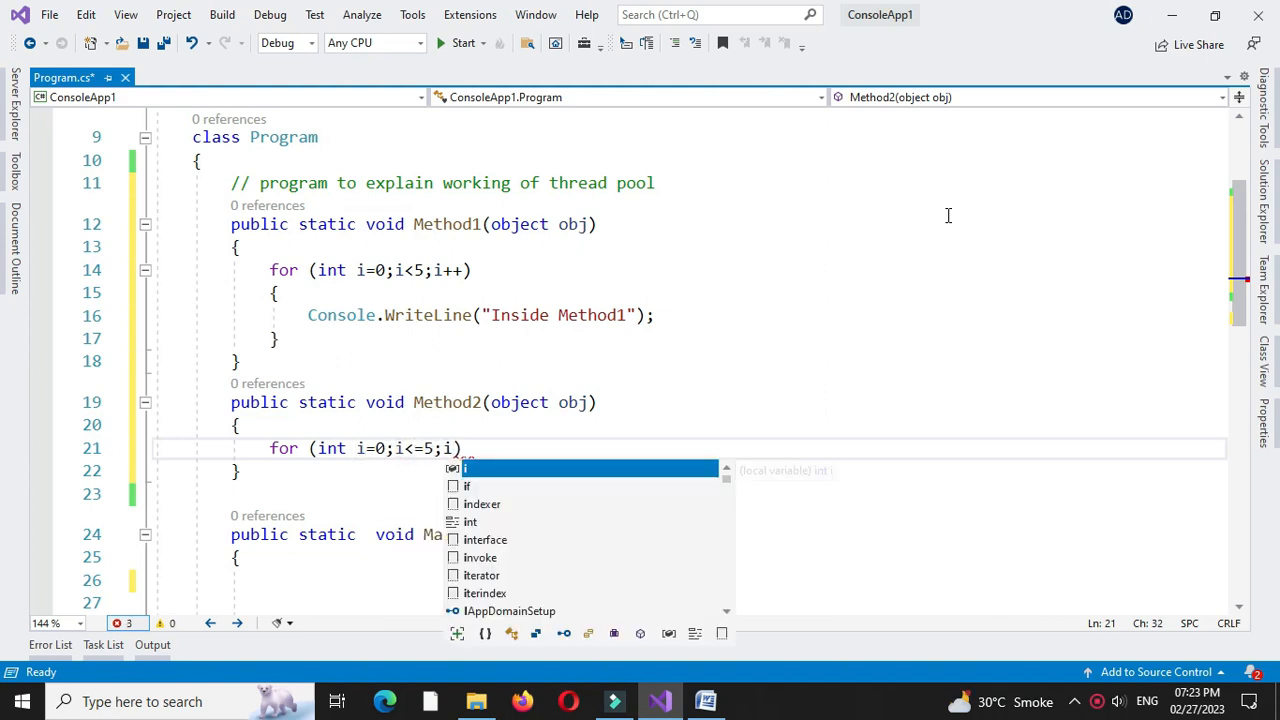
pyautogui.write('++')
# Fill Method2 with a loop printing "Inside Method2", then move into Main's body.
pyautogui.press('End')
pyautogui.press('Return')
pyautogui.write('{')
pyautogui.press('Return')
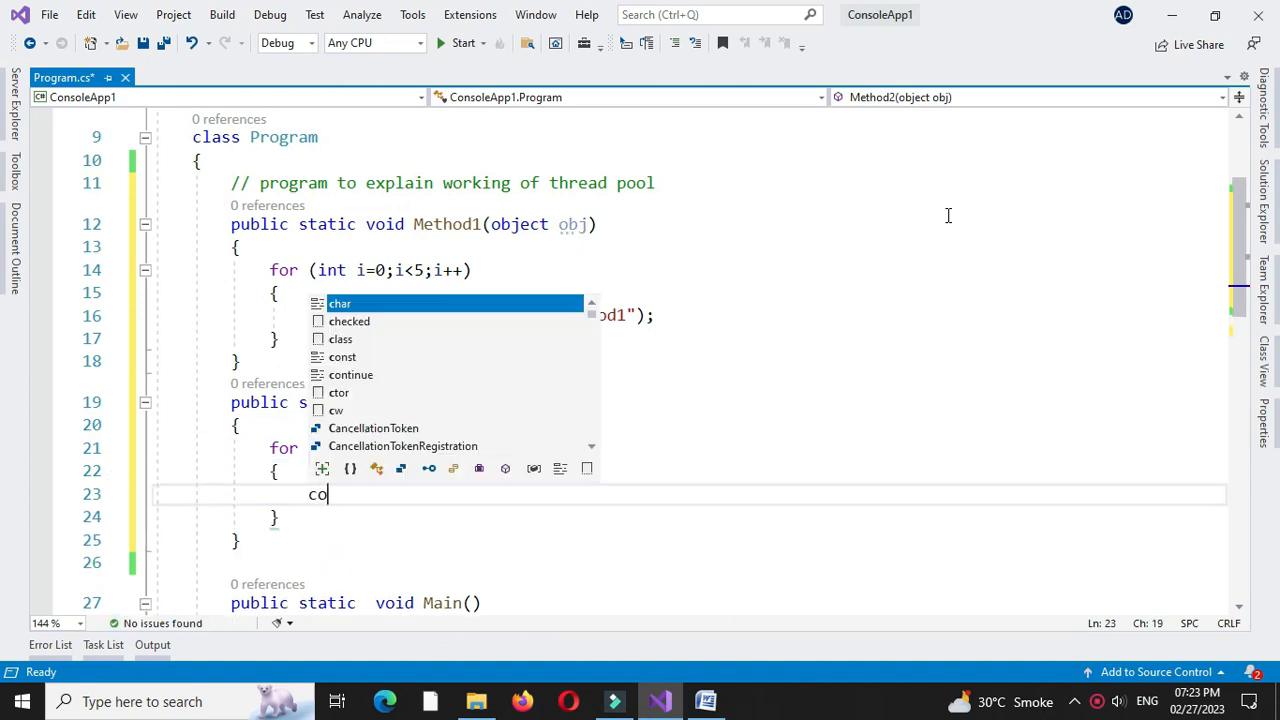
pyautogui.write('conso')
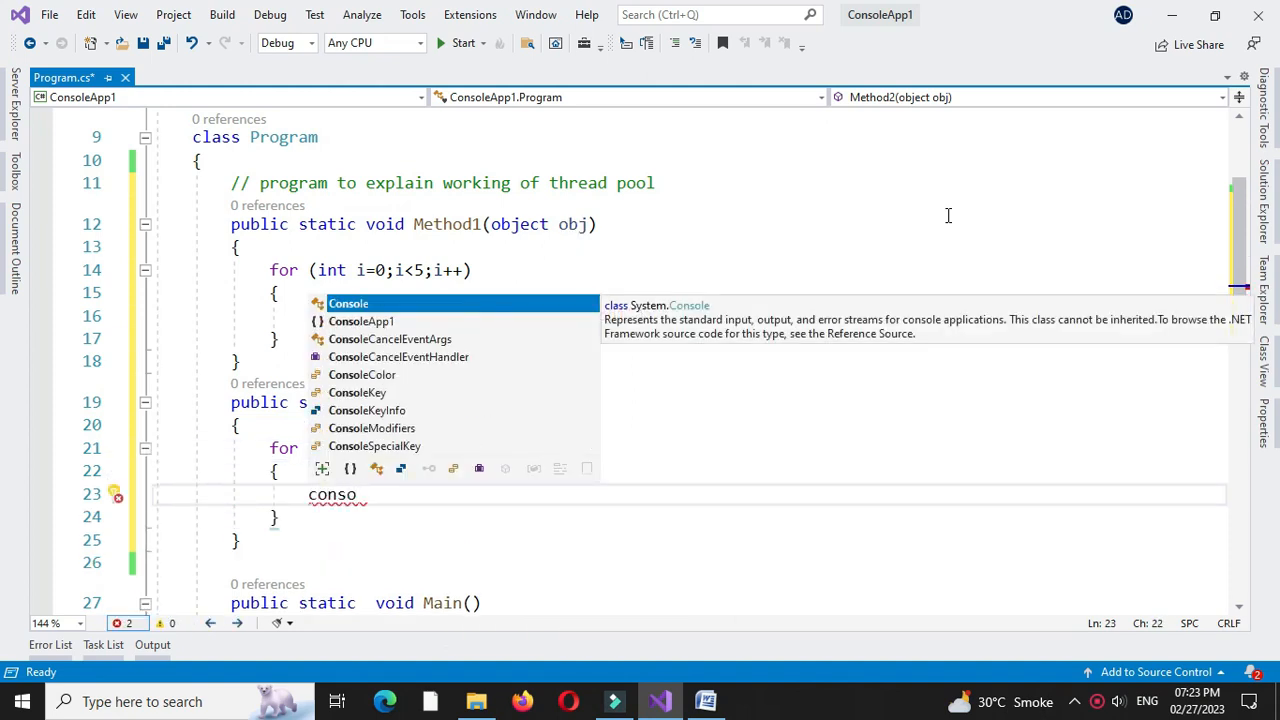
pyautogui.write('.w ')
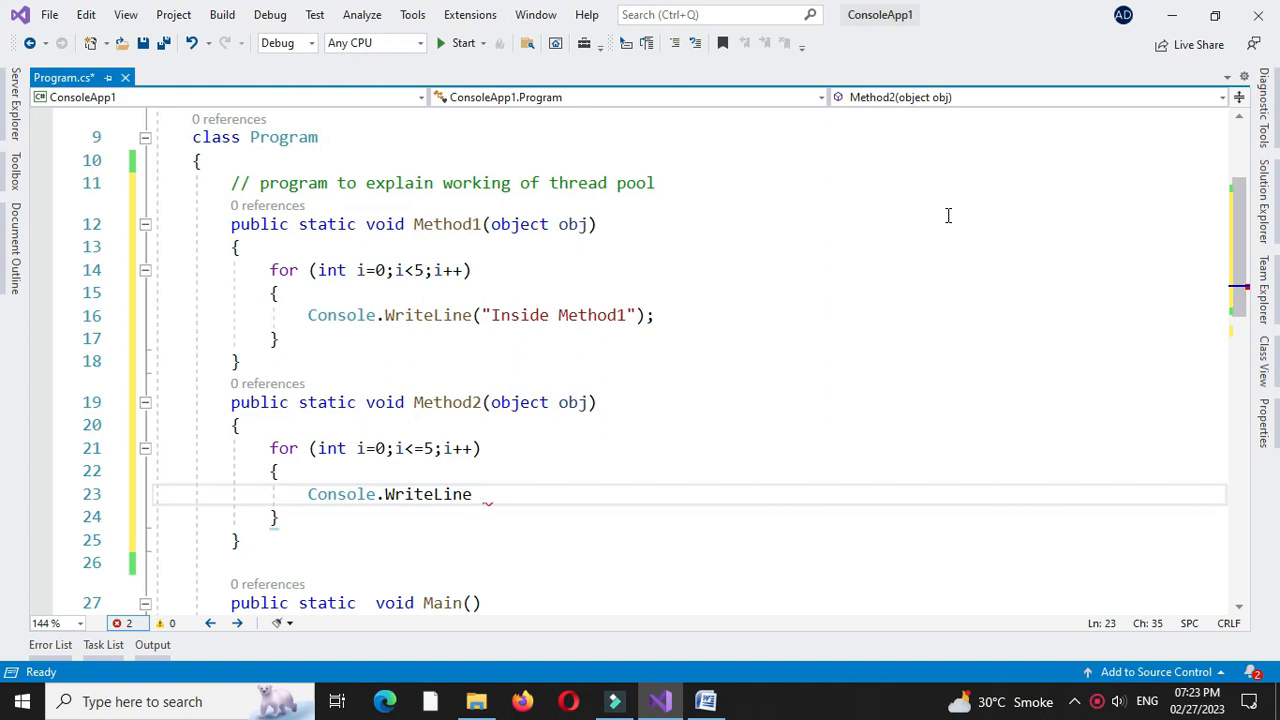
pyautogui.write('(Inside')
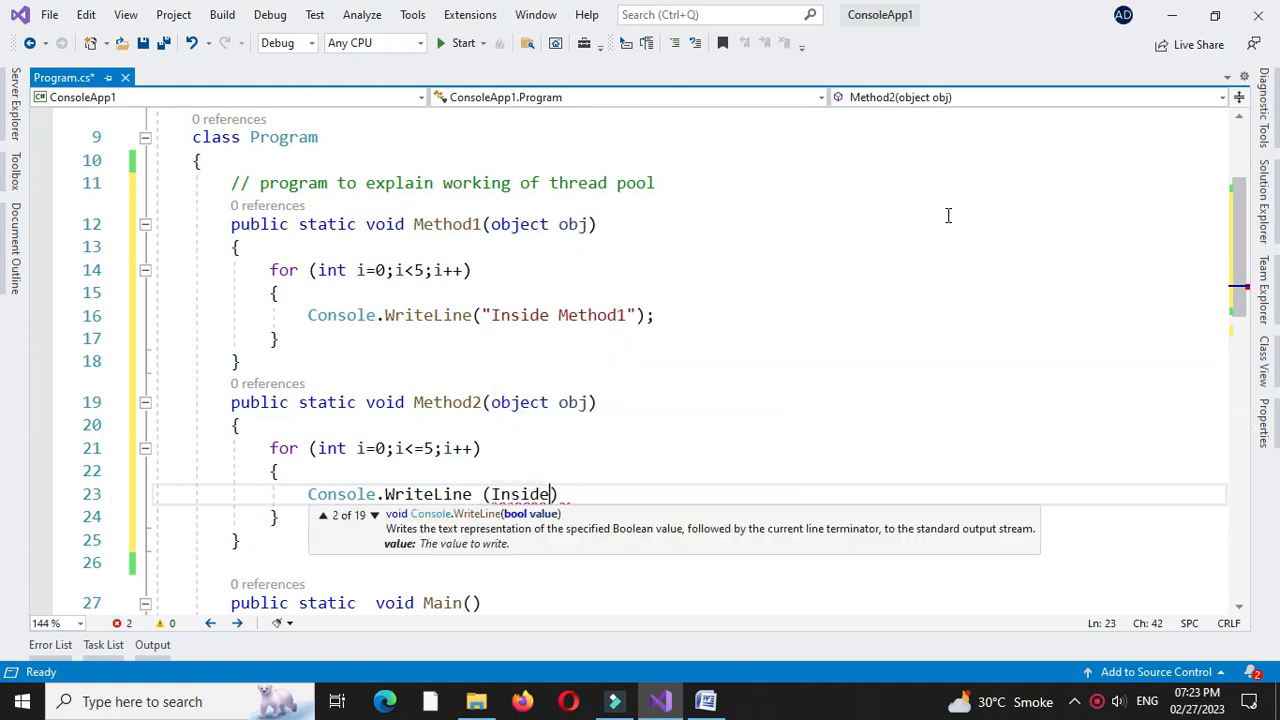
pyautogui.press('BackSpace')
pyautogui.press('BackSpace')
pyautogui.press('BackSpace')
pyautogui.write('"Inside Method2");')
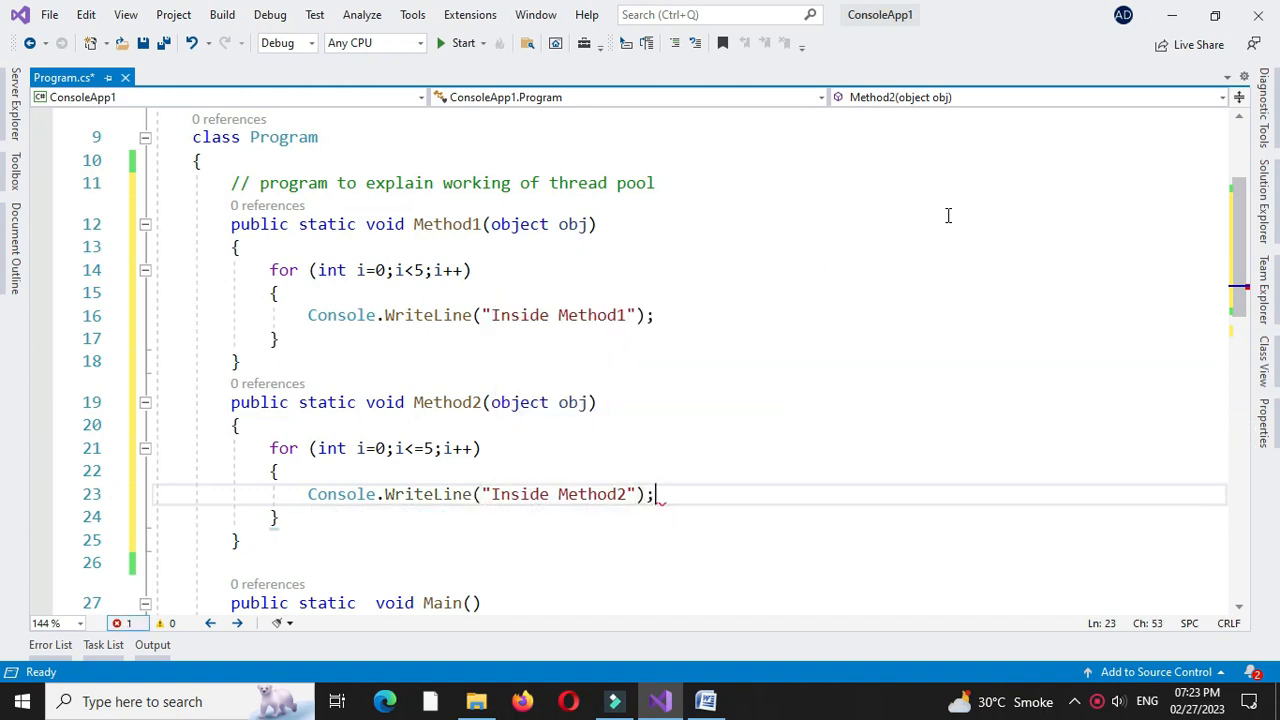
pyautogui.click(270, 650)
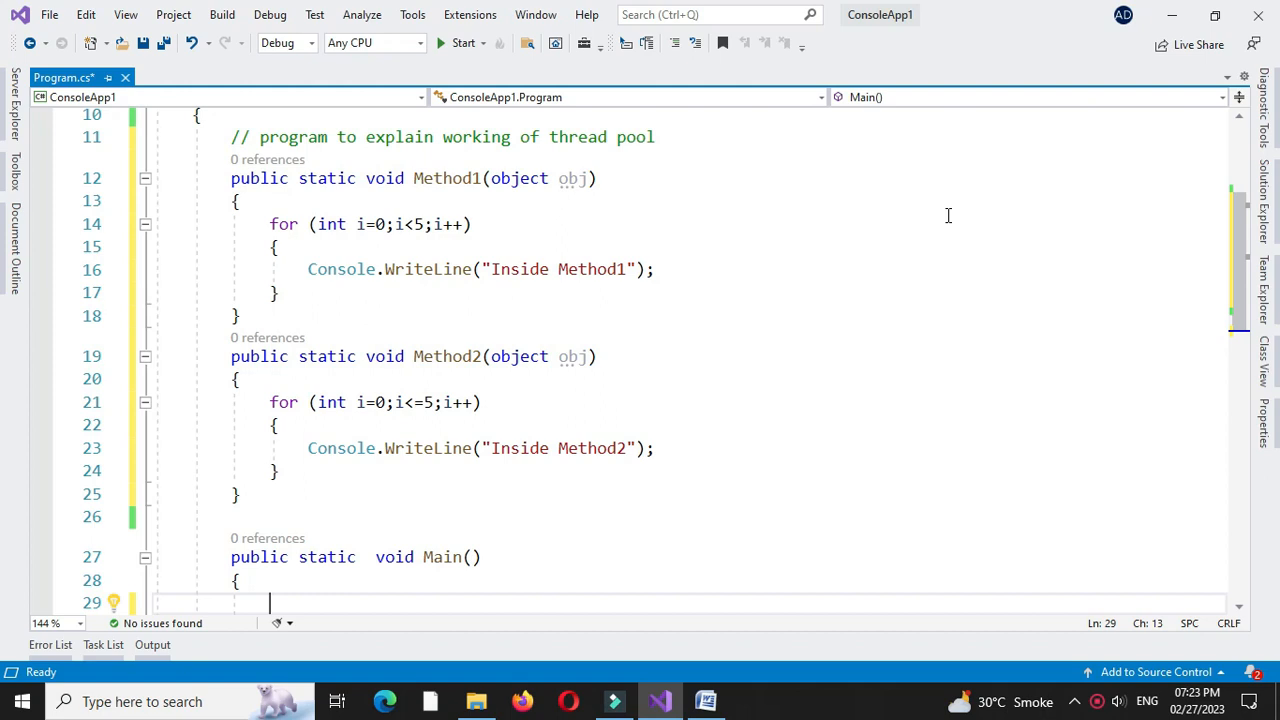
pyautogui.write('Program ')
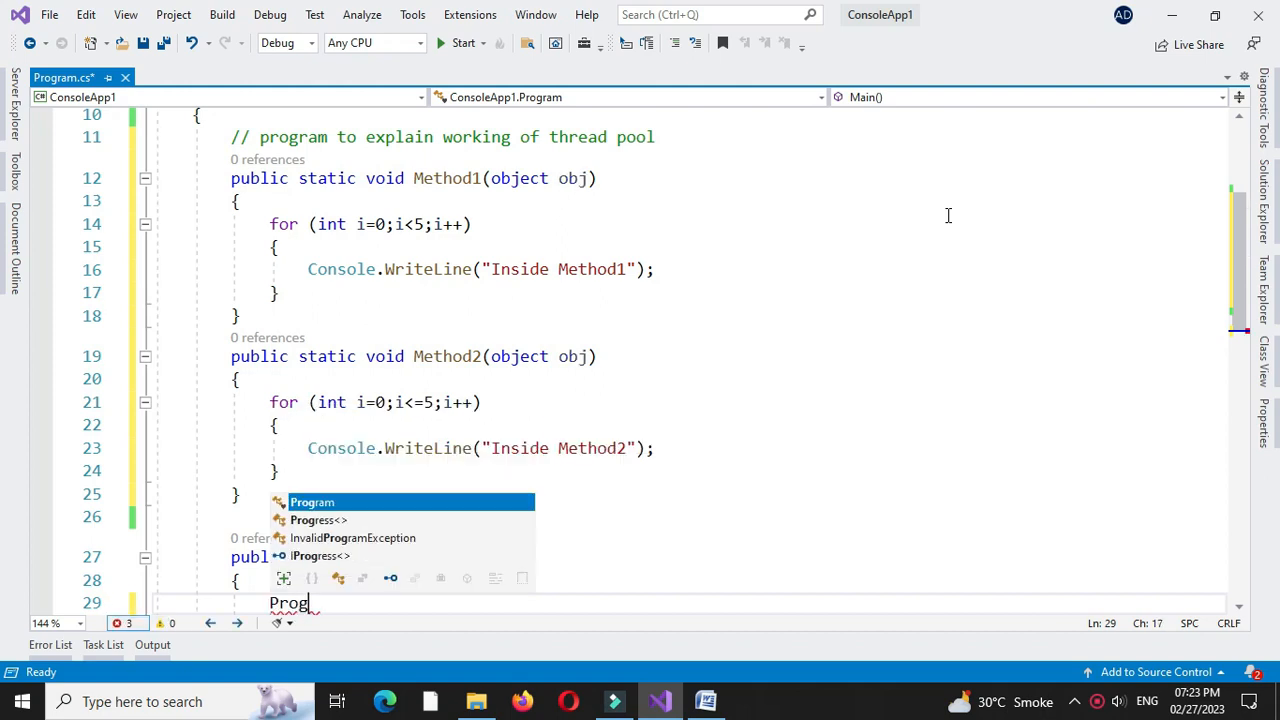
pyautogui.write('p=new ')
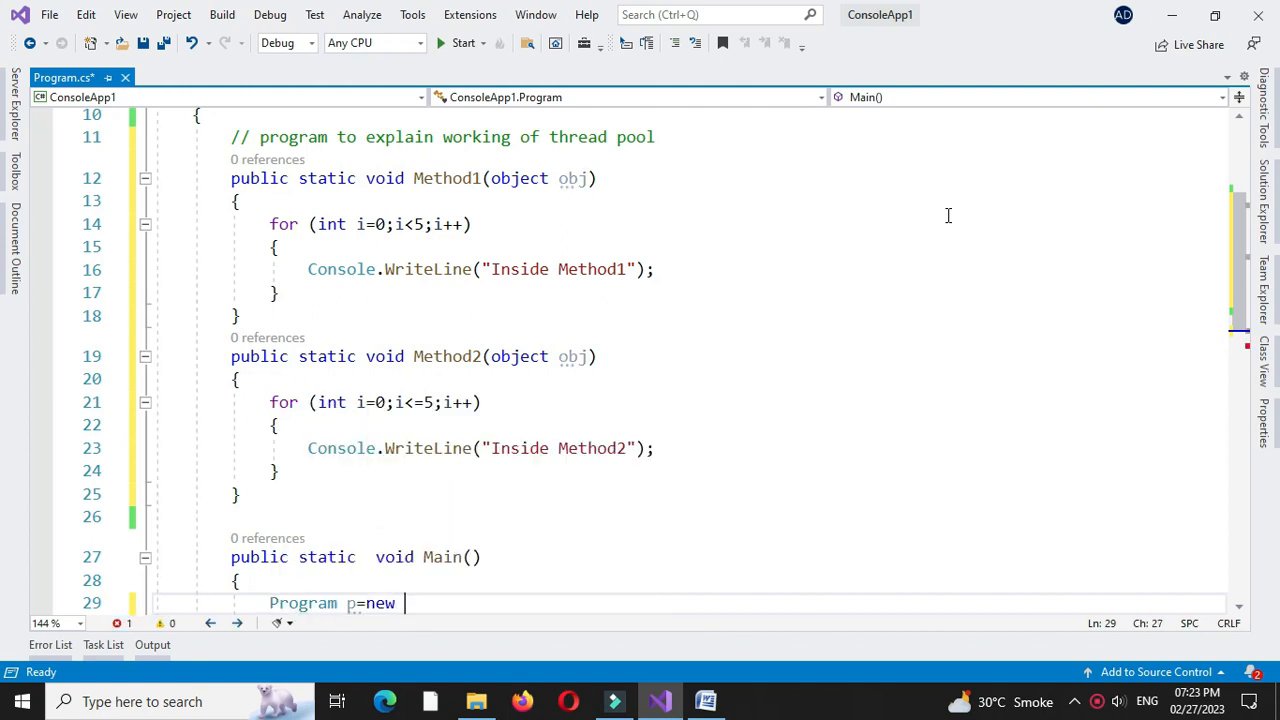
pyautogui.write('program ()')
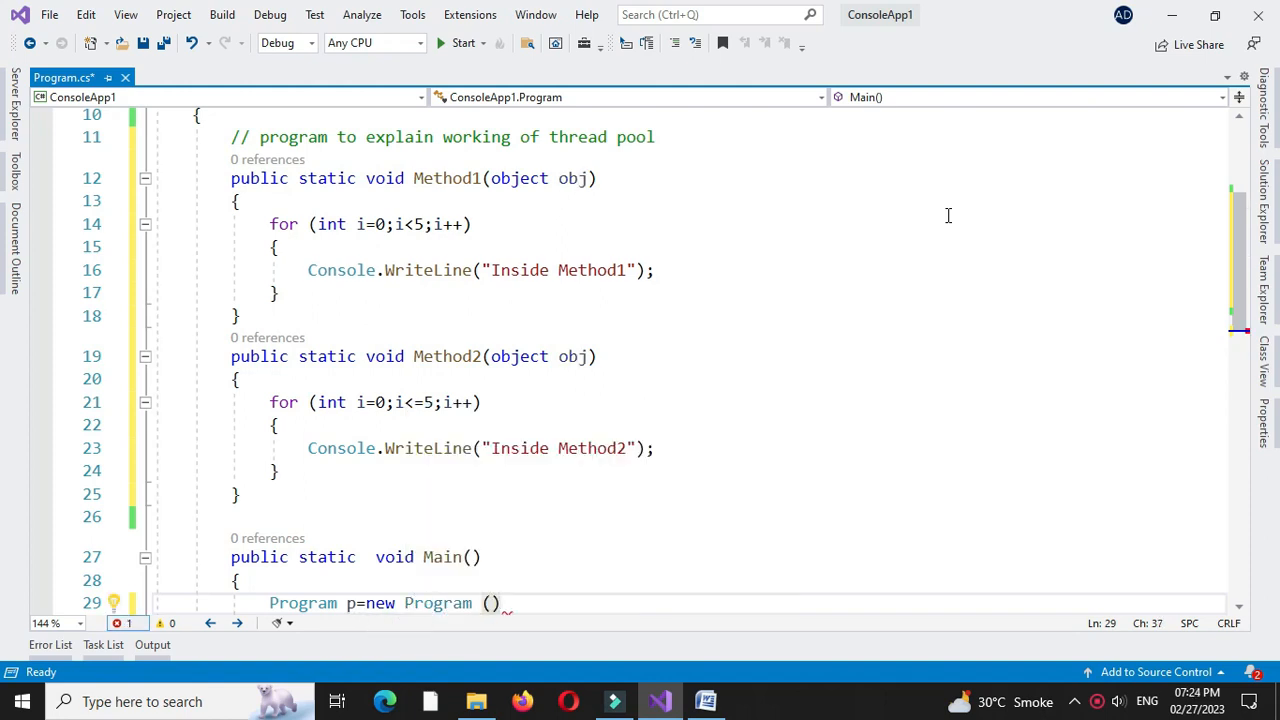
pyautogui.write(';')
# Write 'Program p = new Program();' in Main and begin 'for (int i=0;i<2;i++)'.
pyautogui.press('Return')
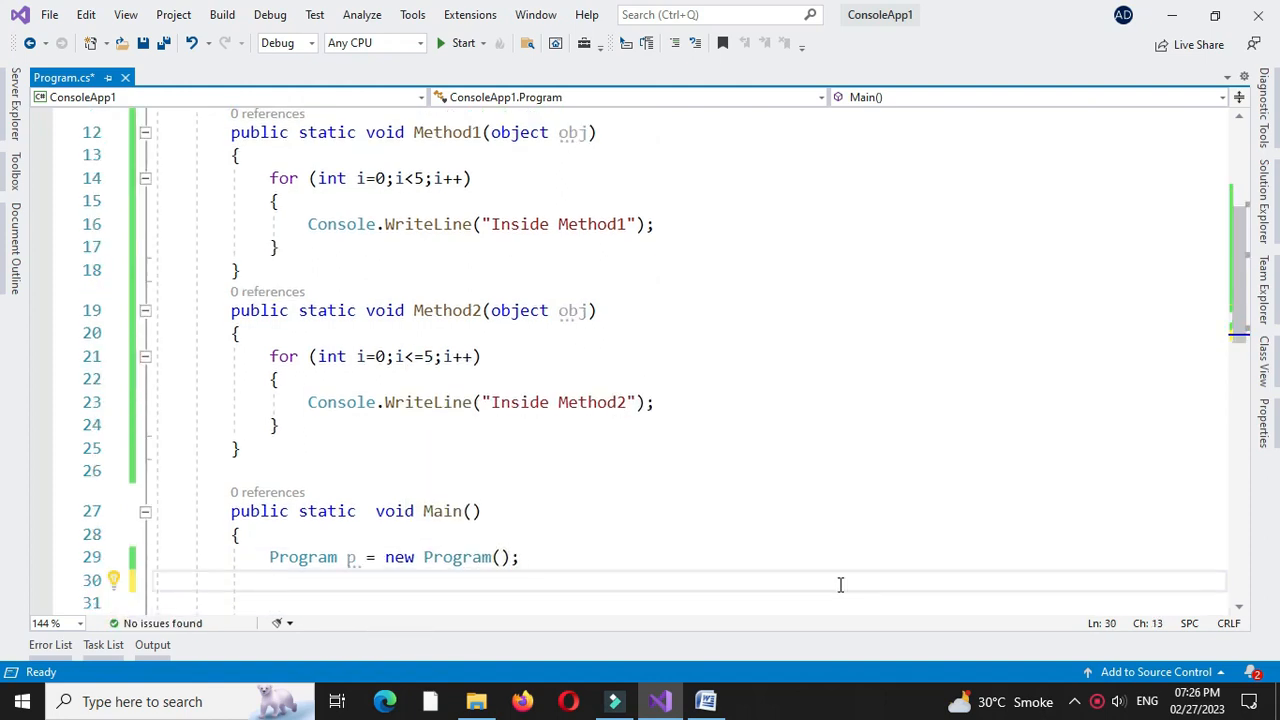
pyautogui.write('for ')
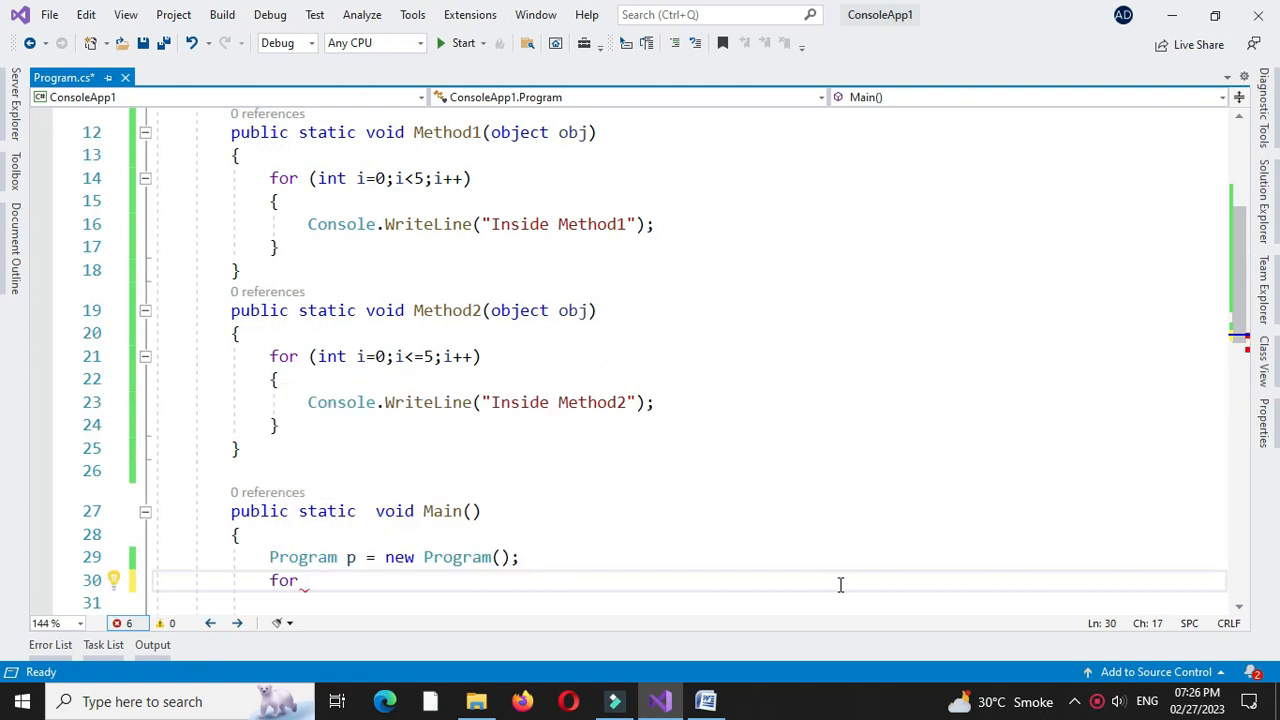
pyautogui.write('(int i')
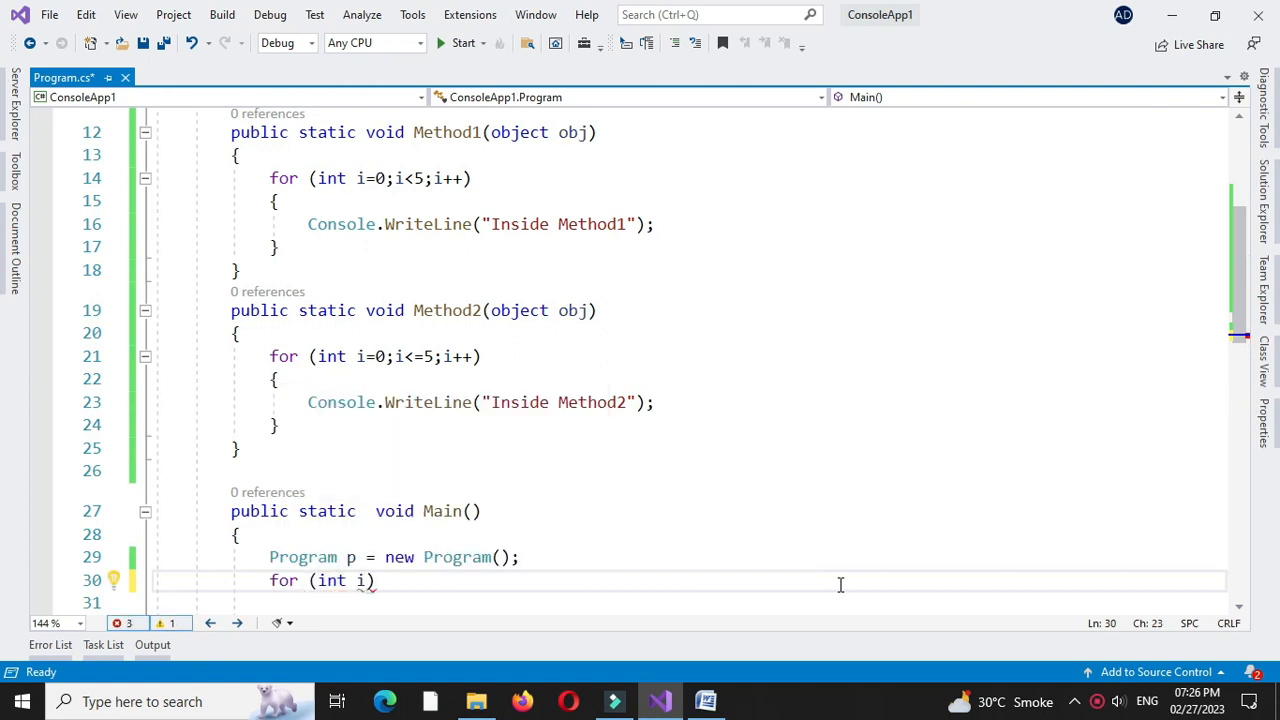
pyautogui.write('=0;i')
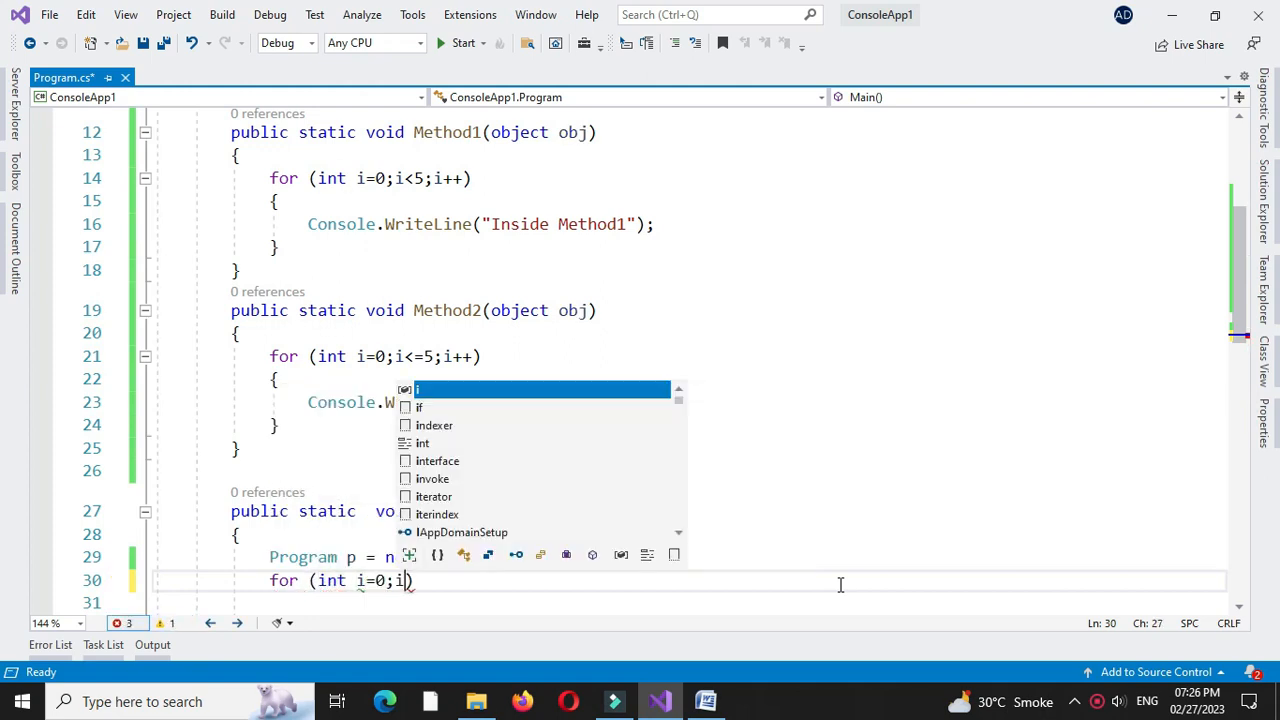
pyautogui.write('<2')
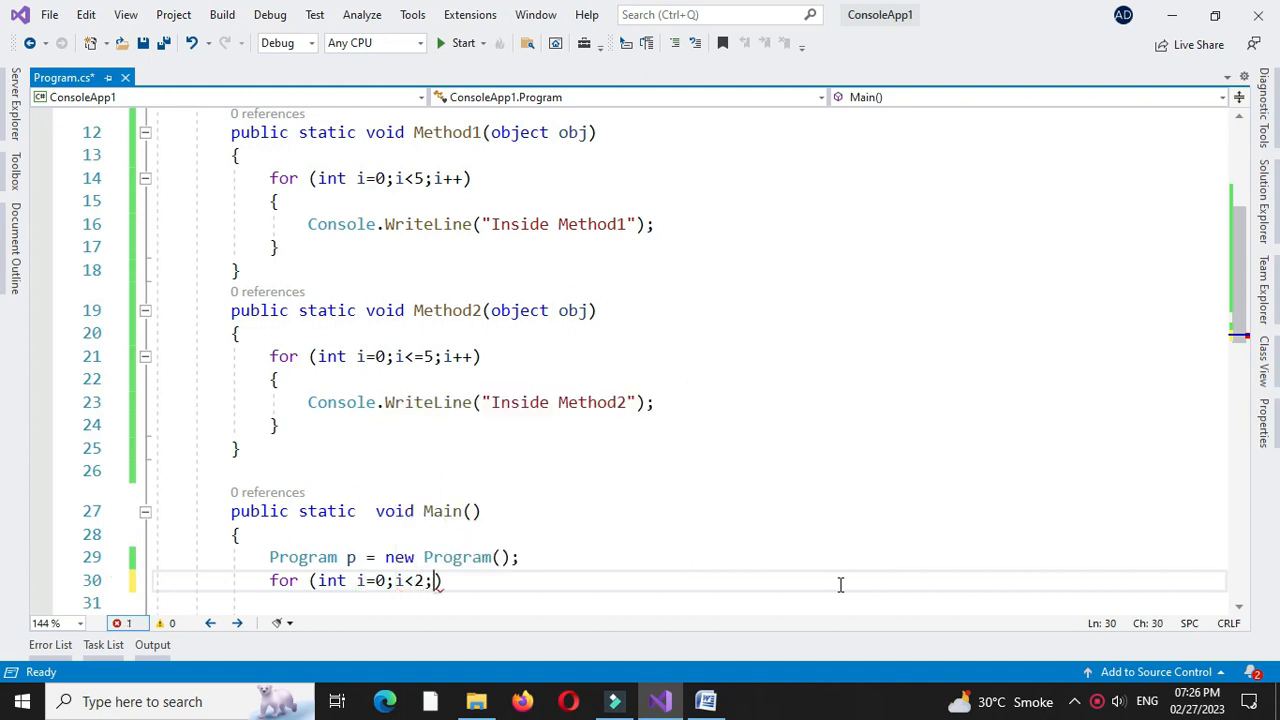
pyautogui.write(';i++')
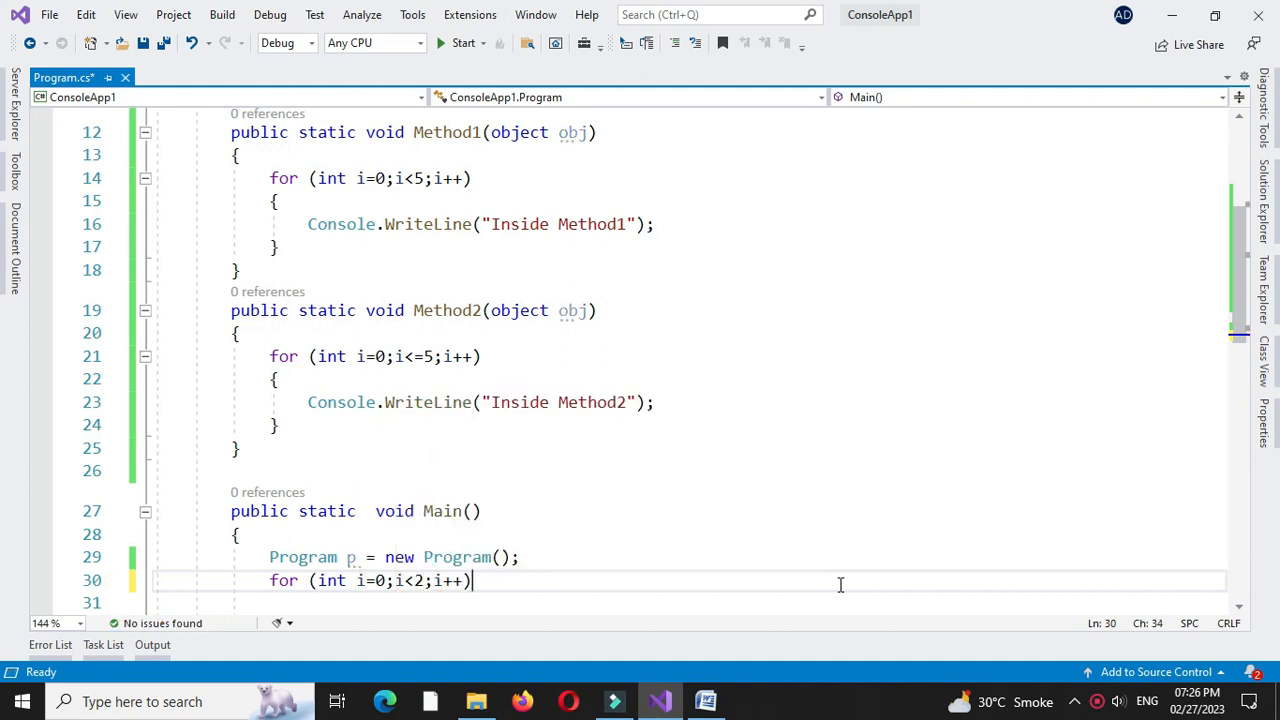
# Queue Method1 with ThreadPool.QueueUserWorkItem(new WaitCallback(Method1)) inside the loop.
pyautogui.press('End')
pyautogui.press('Return')
pyautogui.write('{')
pyautogui.press('Return')
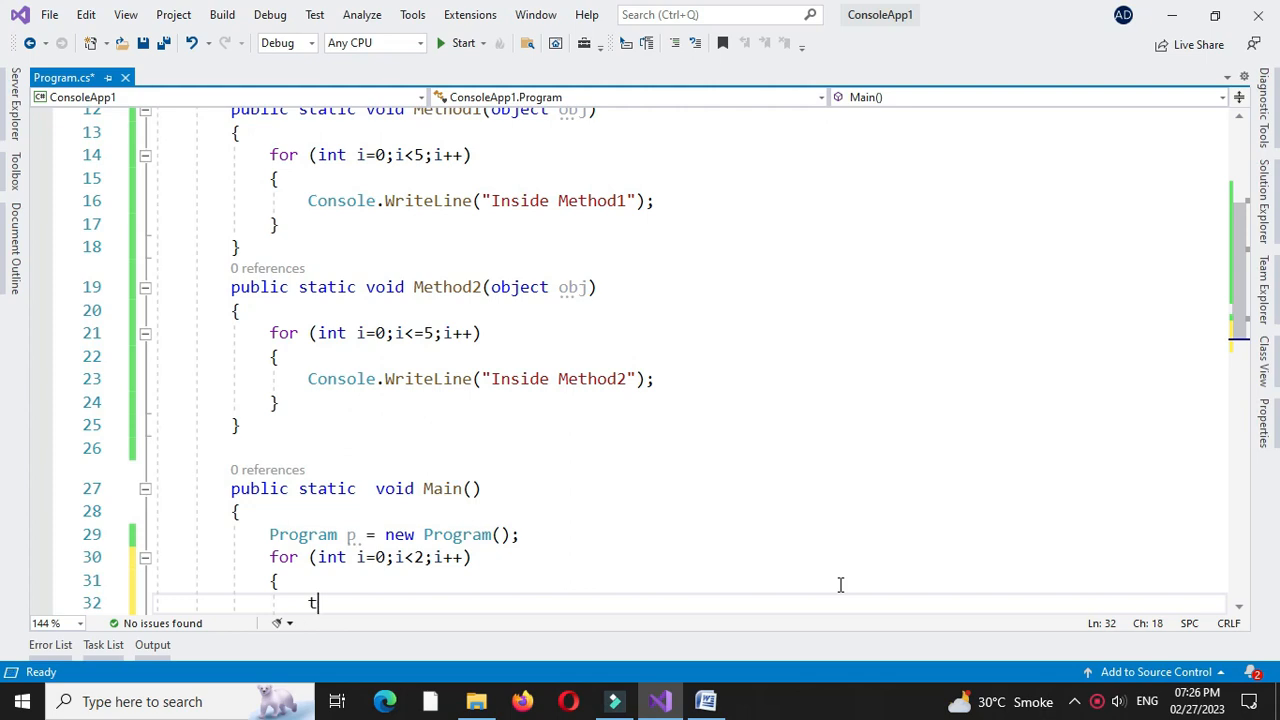
pyautogui.write('hre')
pyautogui.press('BackSpace')
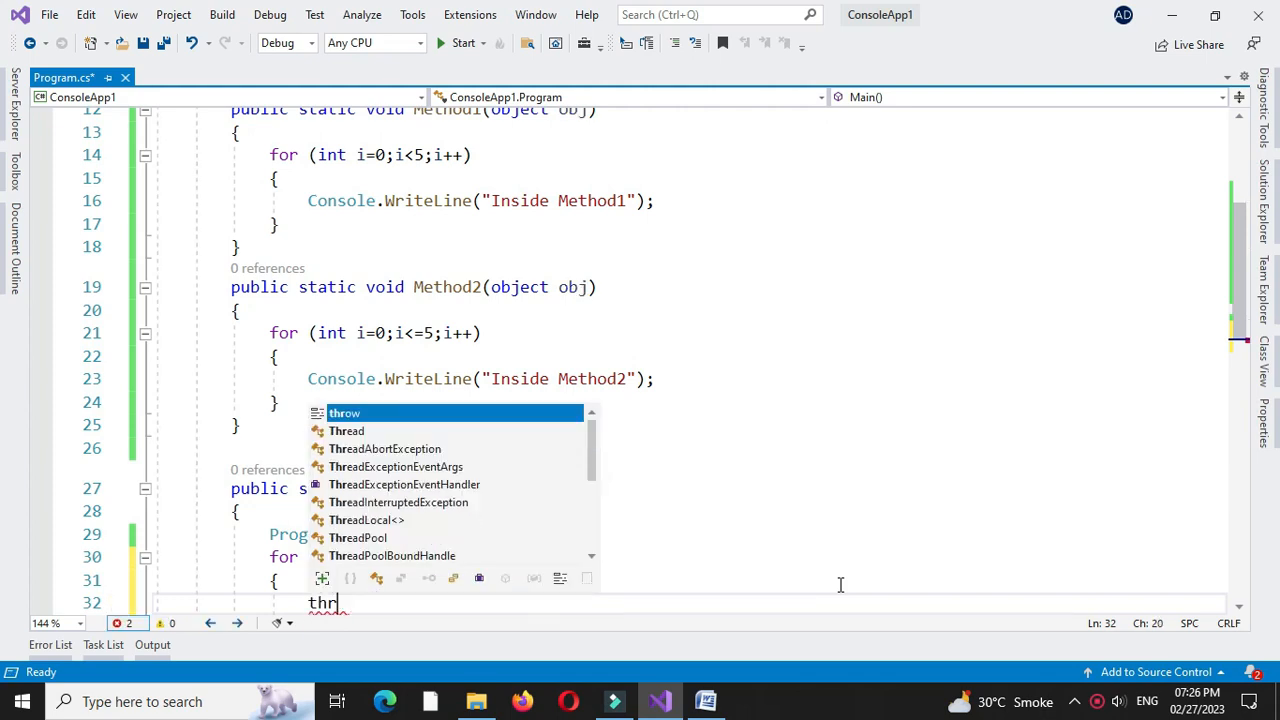
pyautogui.write('ea')
pyautogui.press('Down')
pyautogui.press('Down')
pyautogui.press('Down')
pyautogui.press('Down')
pyautogui.write('.')
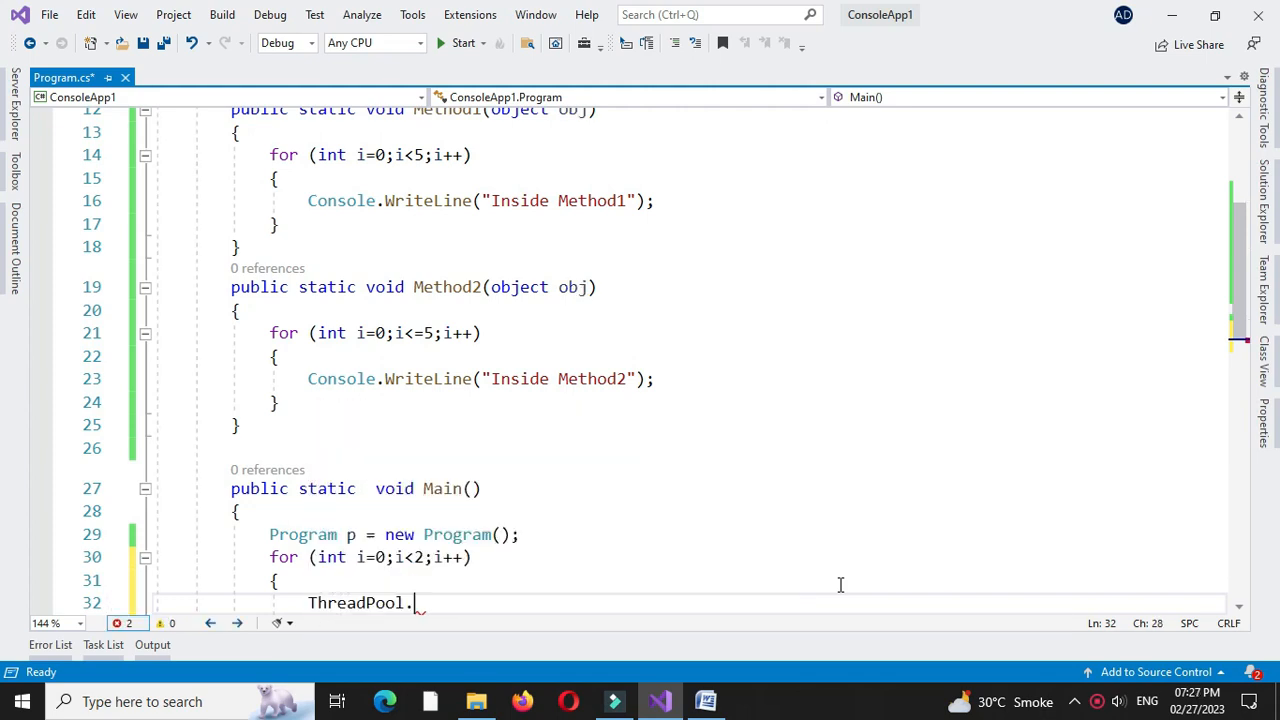
pyautogui.write('q')
pyautogui.press('Tab')
pyautogui.write('(')
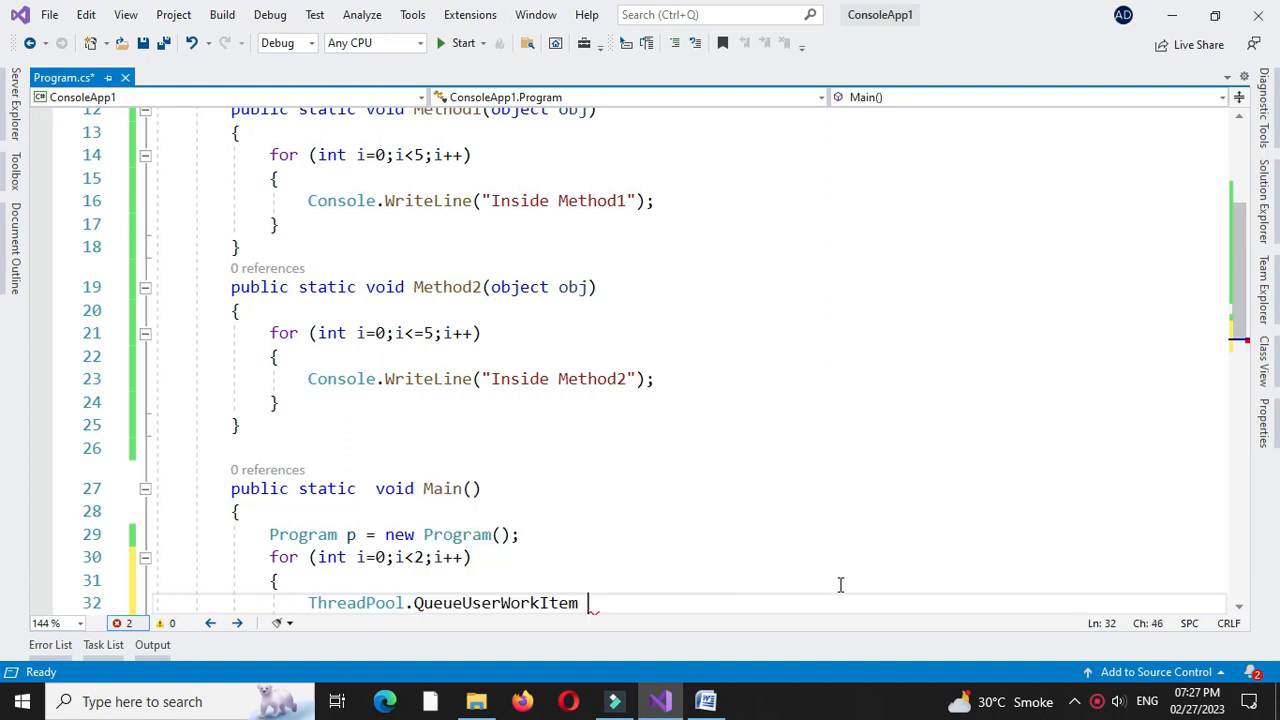
pyautogui.write('new wa')
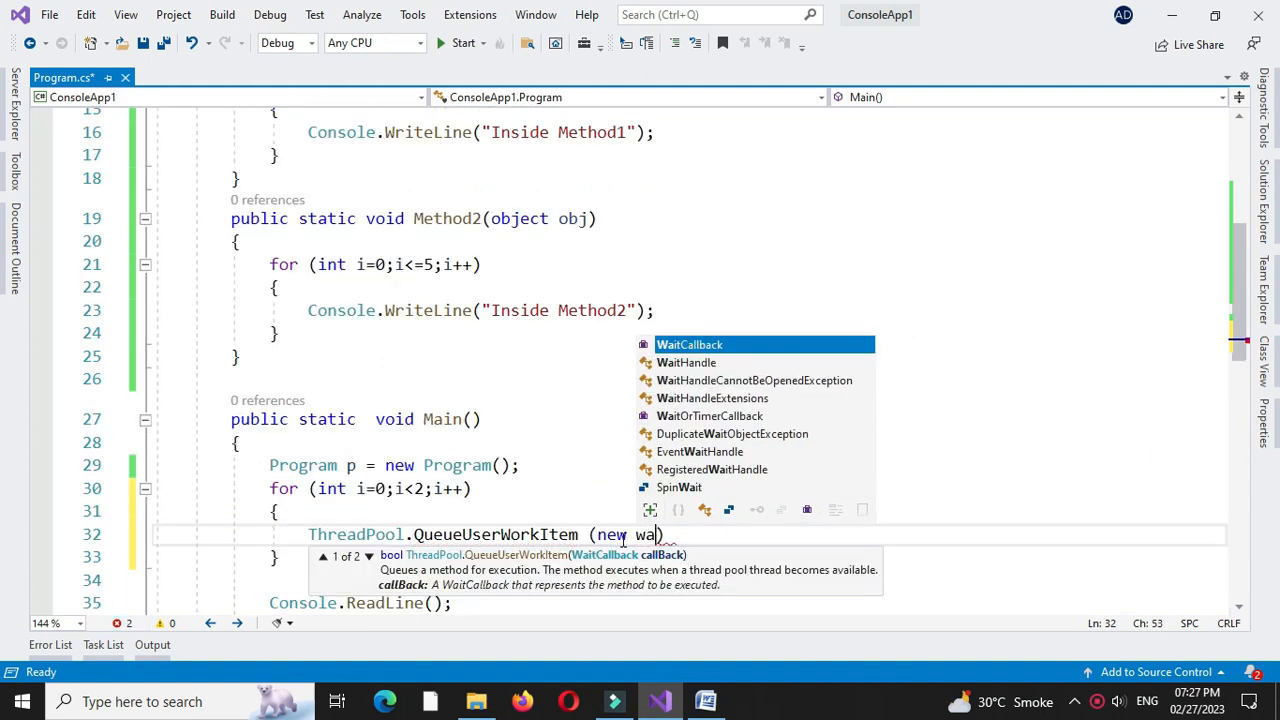
pyautogui.press('Tab')
pyautogui.write('(M')
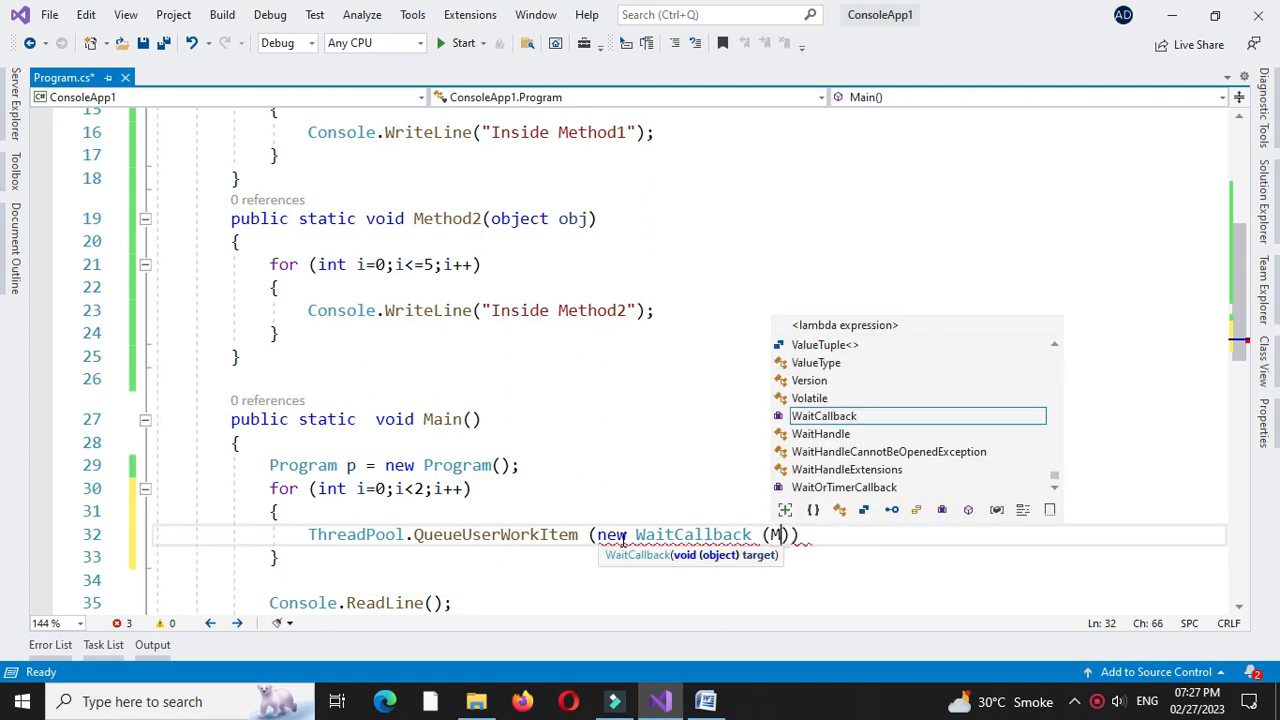
pyautogui.write('eth')
pyautogui.press('Tab')
pyautogui.write(')')
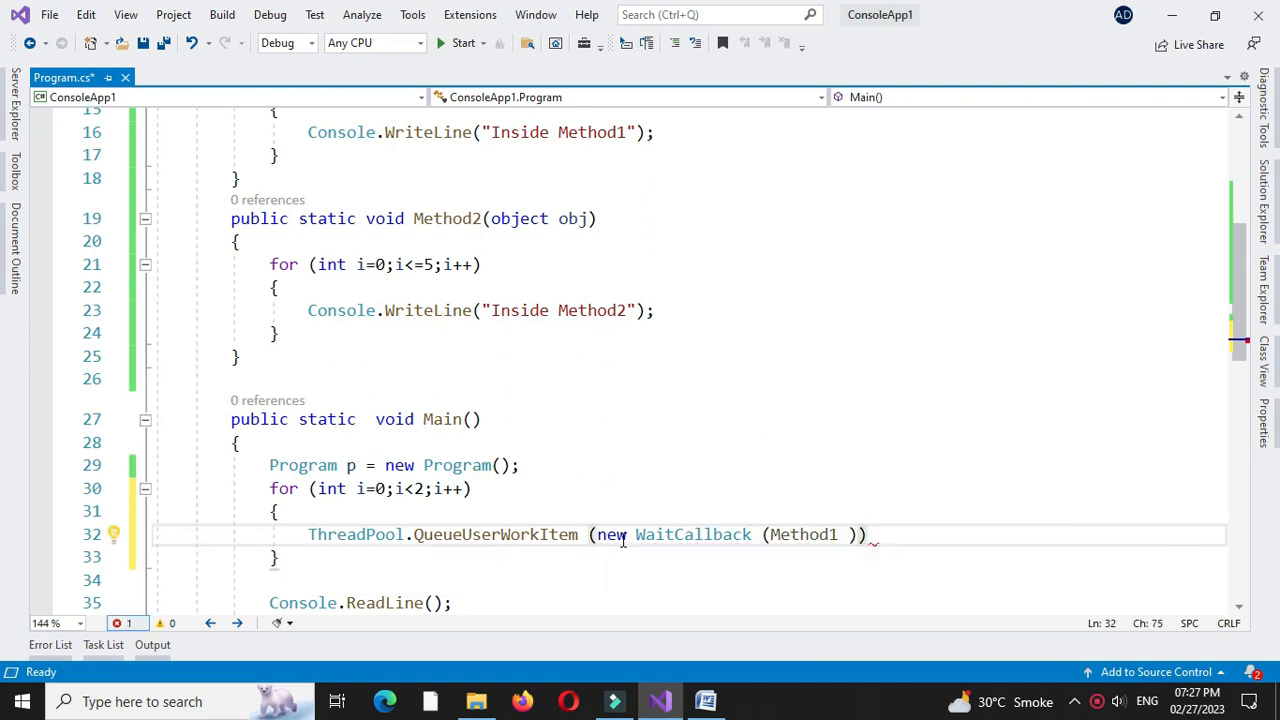
pyautogui.write(';')
pyautogui.press('Return')
pyautogui.write('thre')
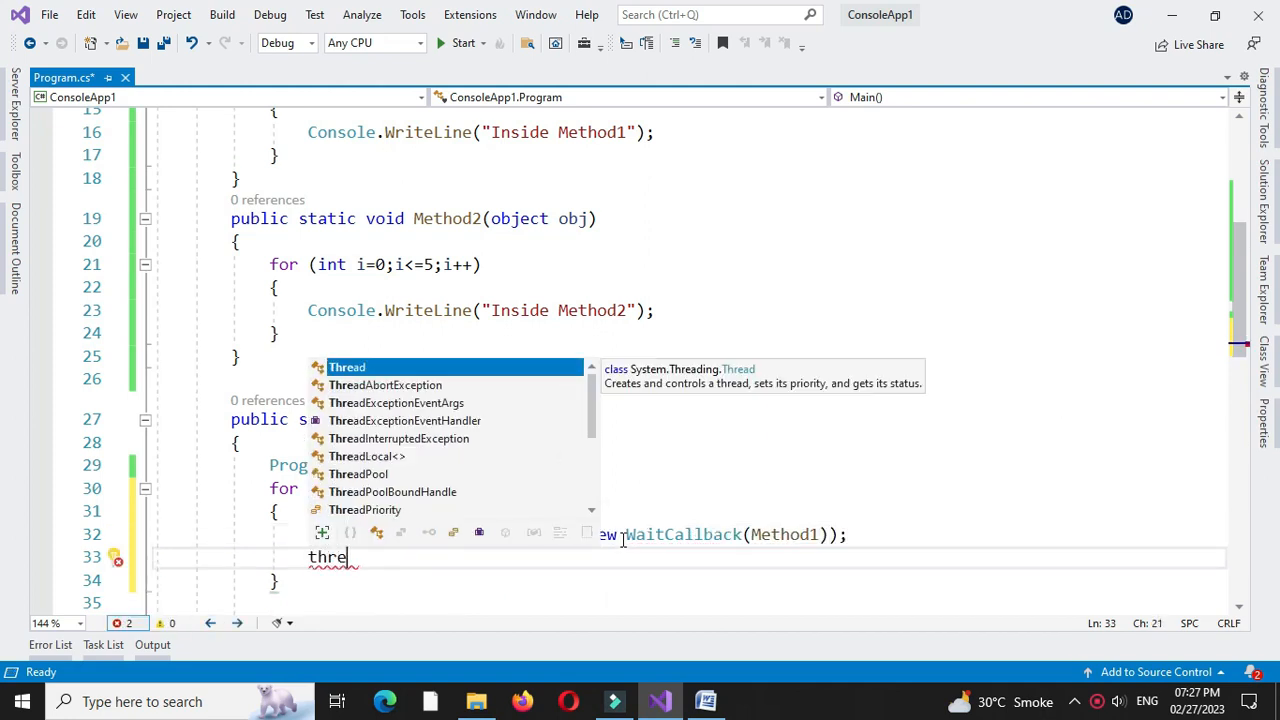
# Queue Method2 the same way with ThreadPool.QueueUserWorkItem(new WaitCallback(Method2)).
pyautogui.press('Down')
pyautogui.press('Down')
pyautogui.press('Down')
pyautogui.press('Down')
pyautogui.press('Down')
pyautogui.press('Down')
pyautogui.press('Tab')
pyautogui.write('.')
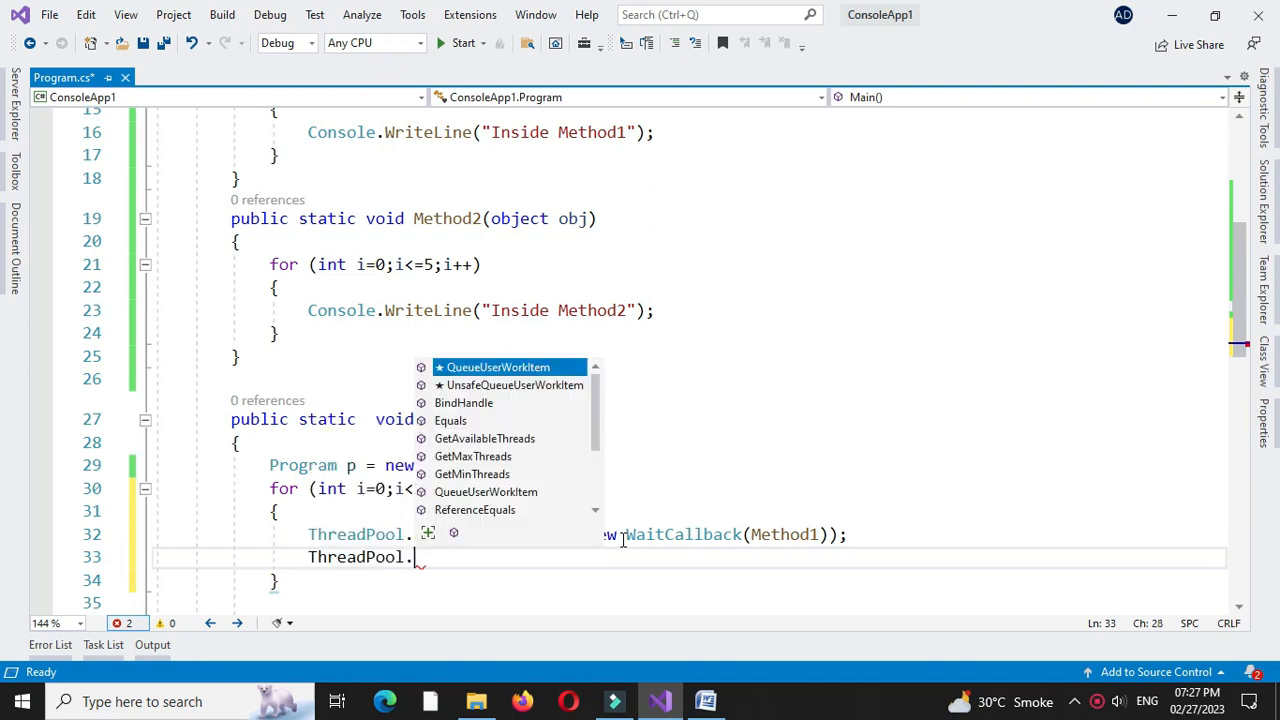
pyautogui.write('q')
pyautogui.press('Tab')
pyautogui.write('(')
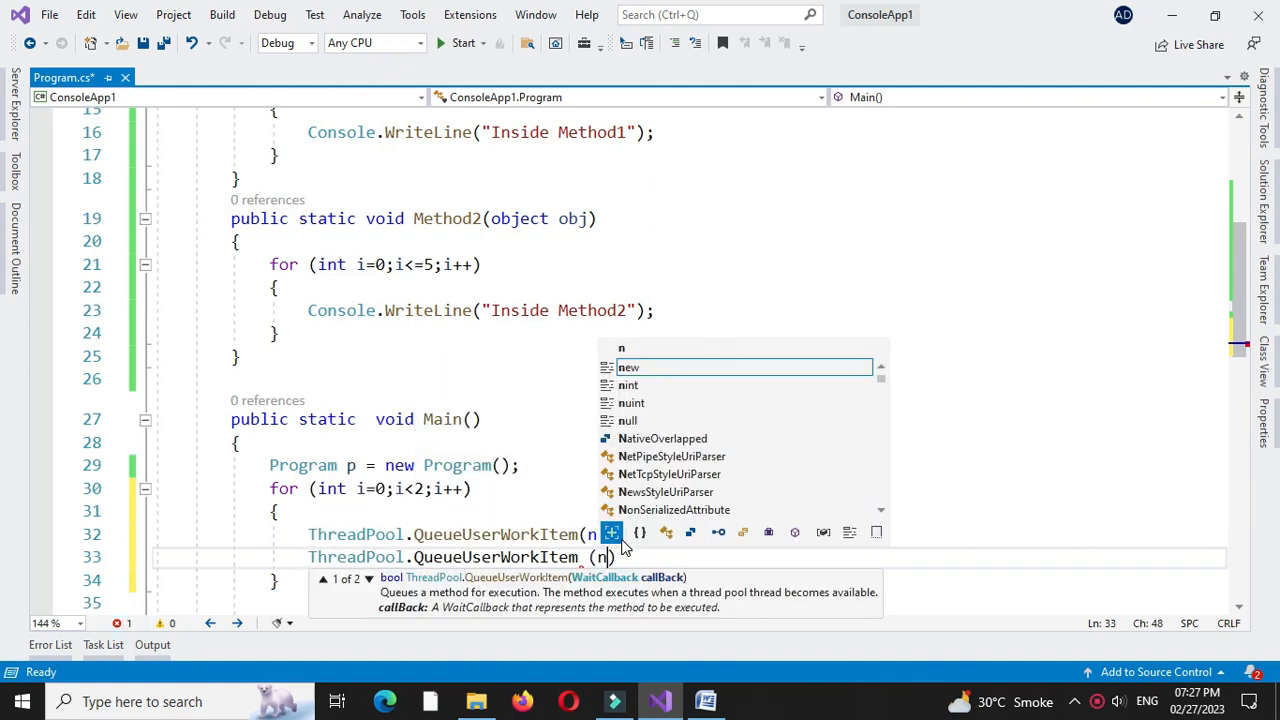
pyautogui.write('new wa')
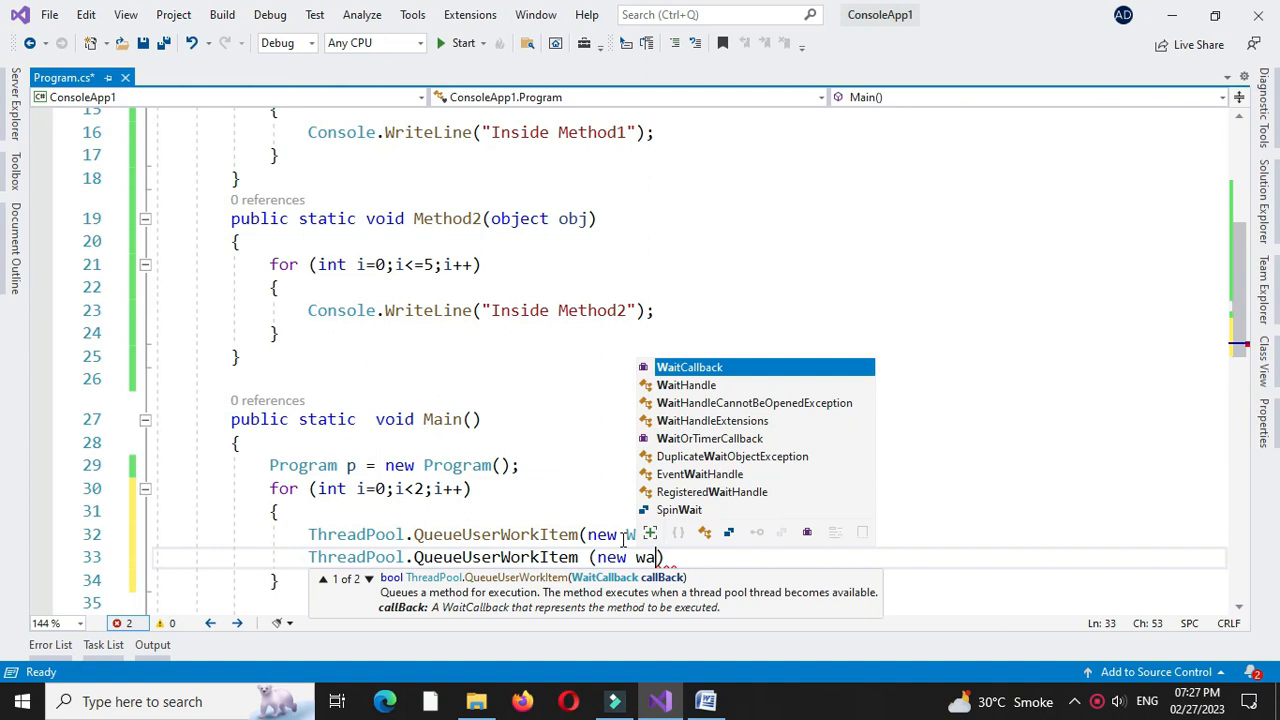
pyautogui.press('Tab')
pyautogui.write('(Me')
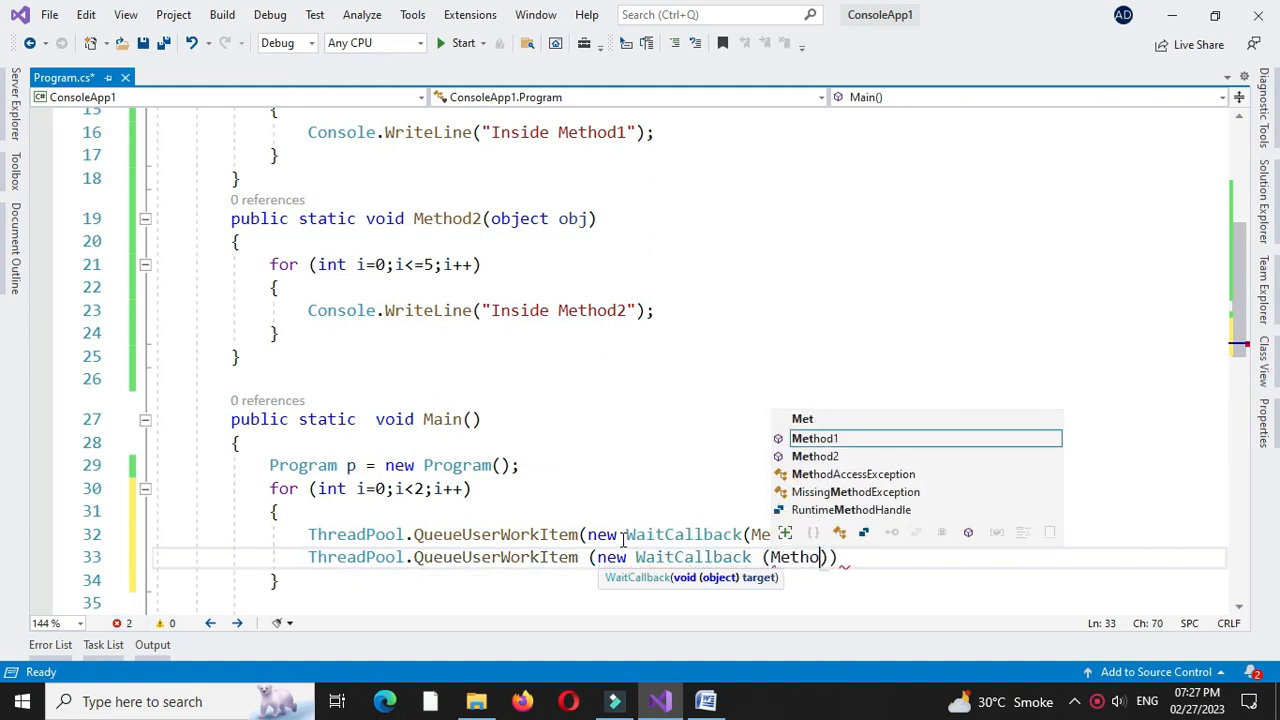
pyautogui.press('Tab')
pyautogui.write('));')
pyautogui.hotkey('ctrl', 's')
pyautogui.scroll(1, 640, 350)
pyautogui.click(280, 223)
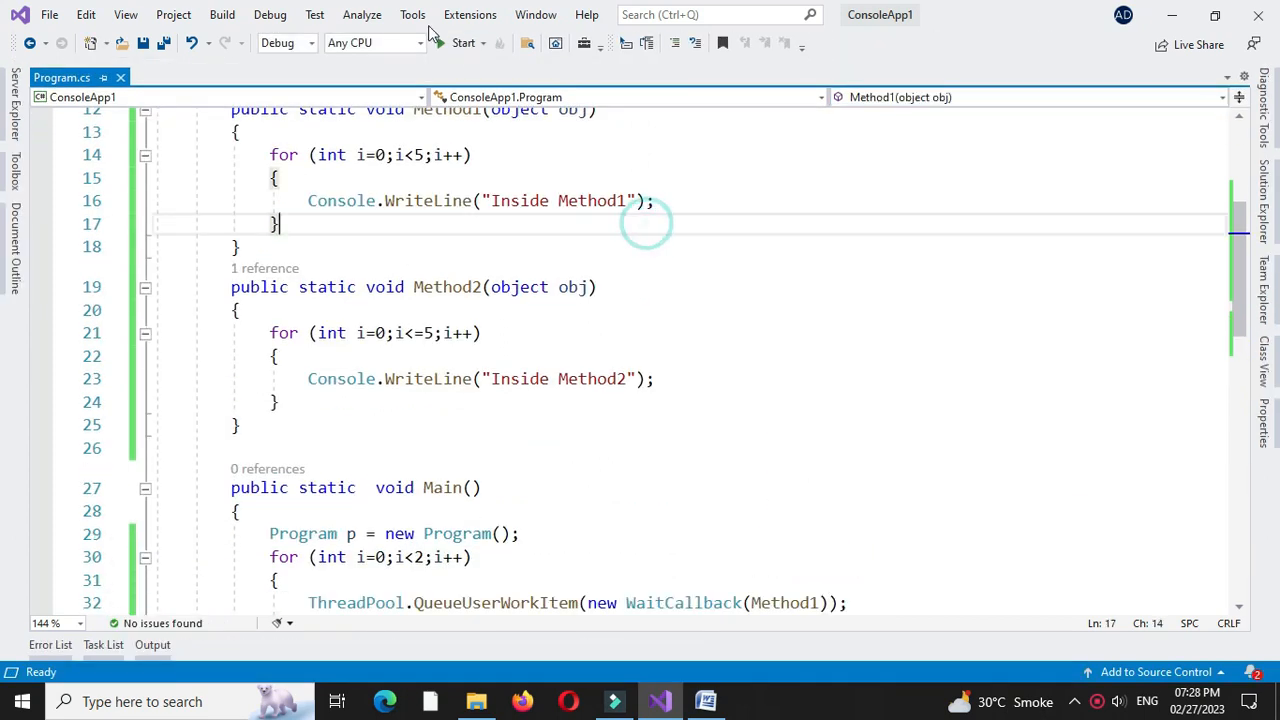
pyautogui.click(456, 44)
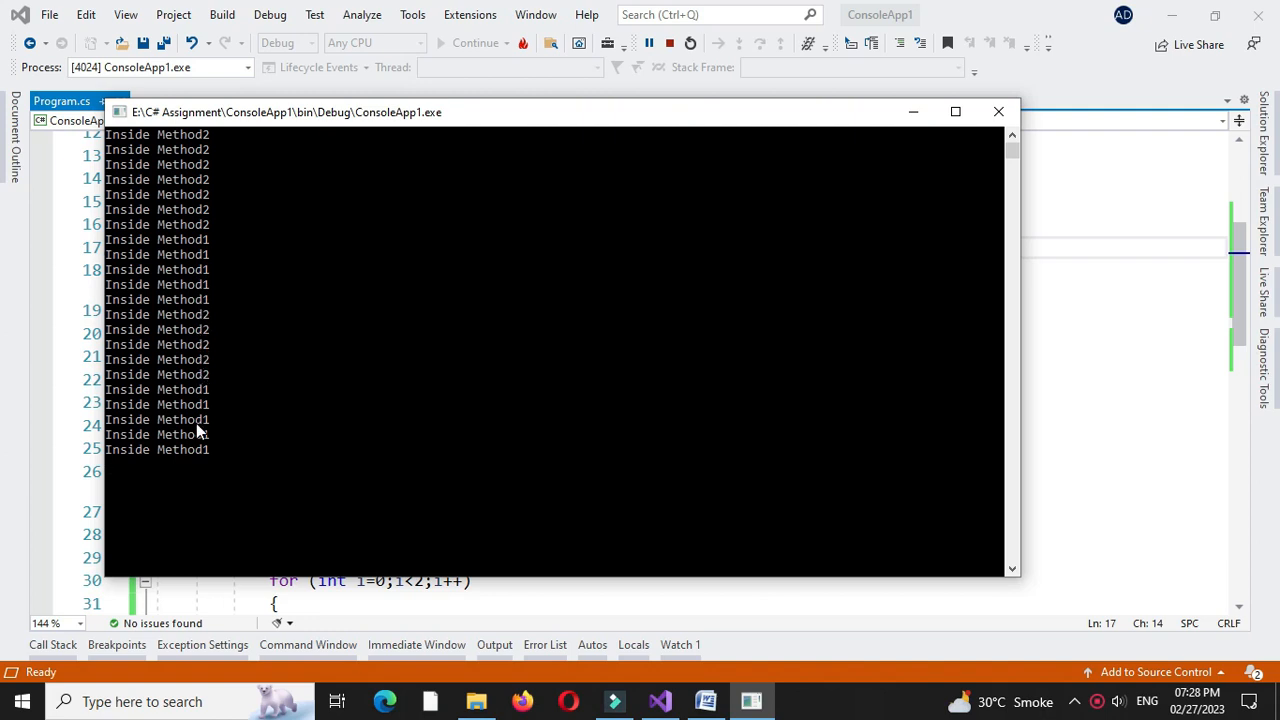
pyautogui.press('Return')
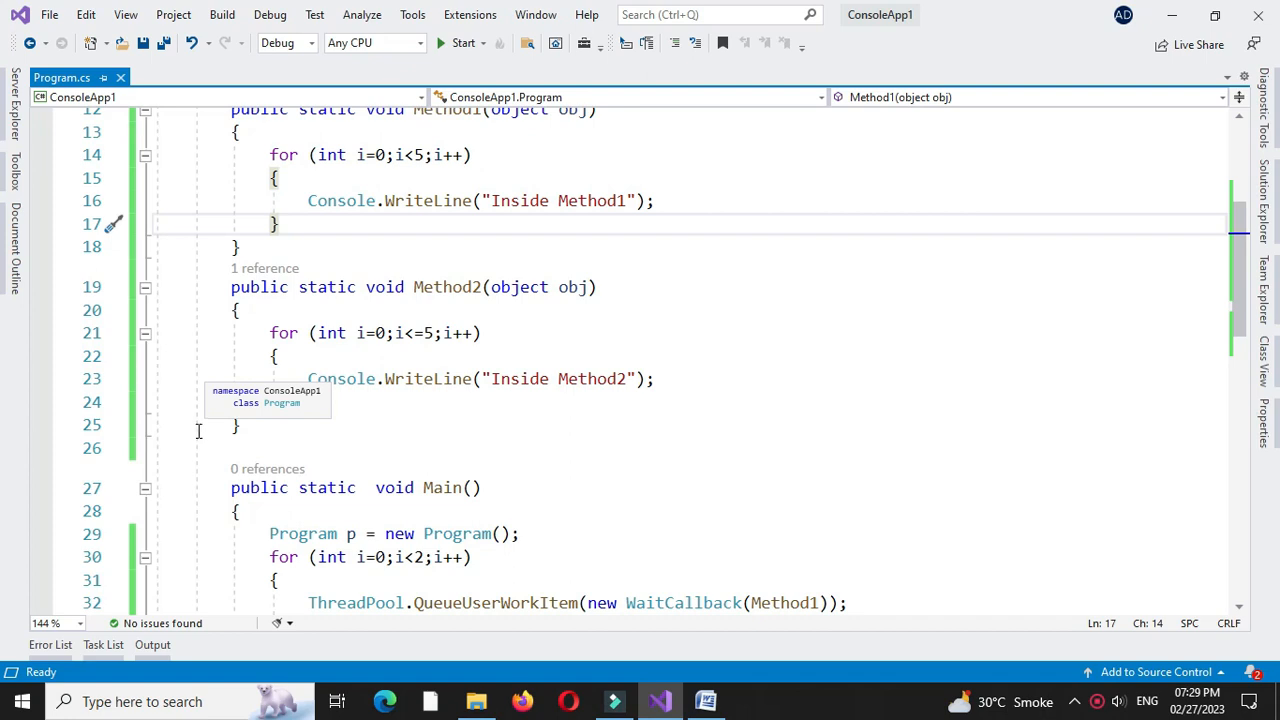
pyautogui.scroll(-2, 515, 340)
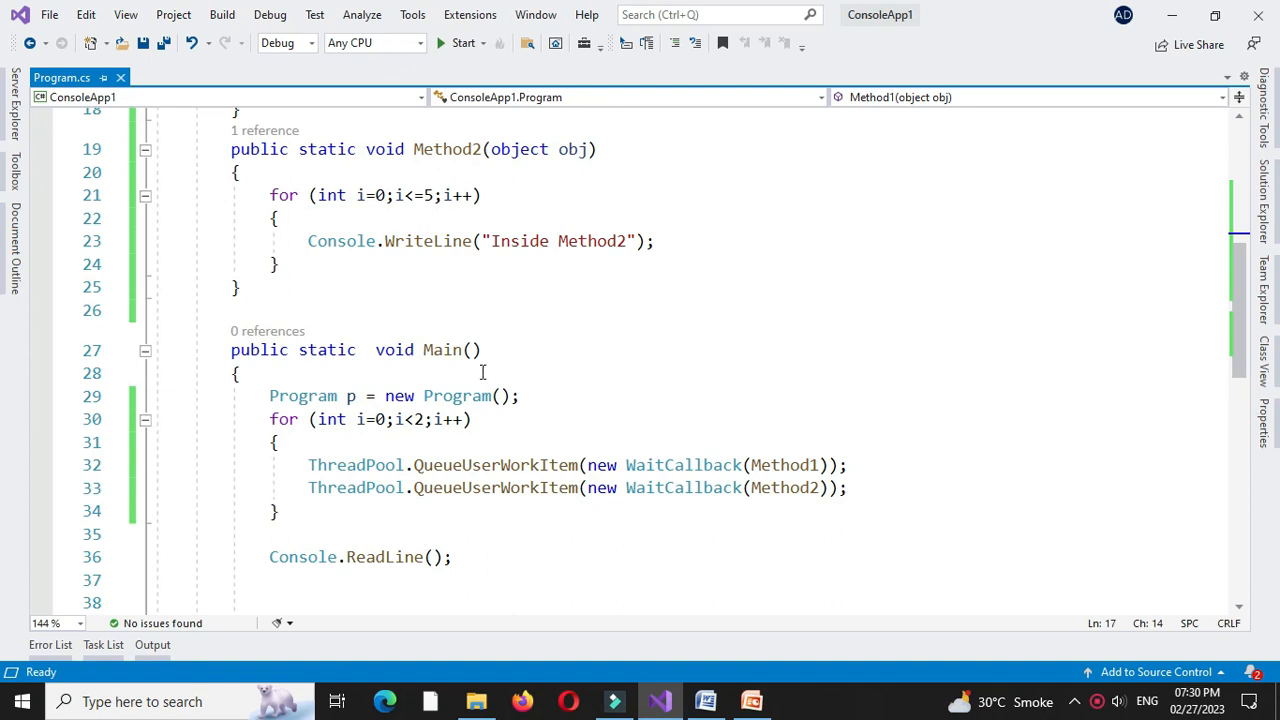
pyautogui.scroll(1, 390, 475)
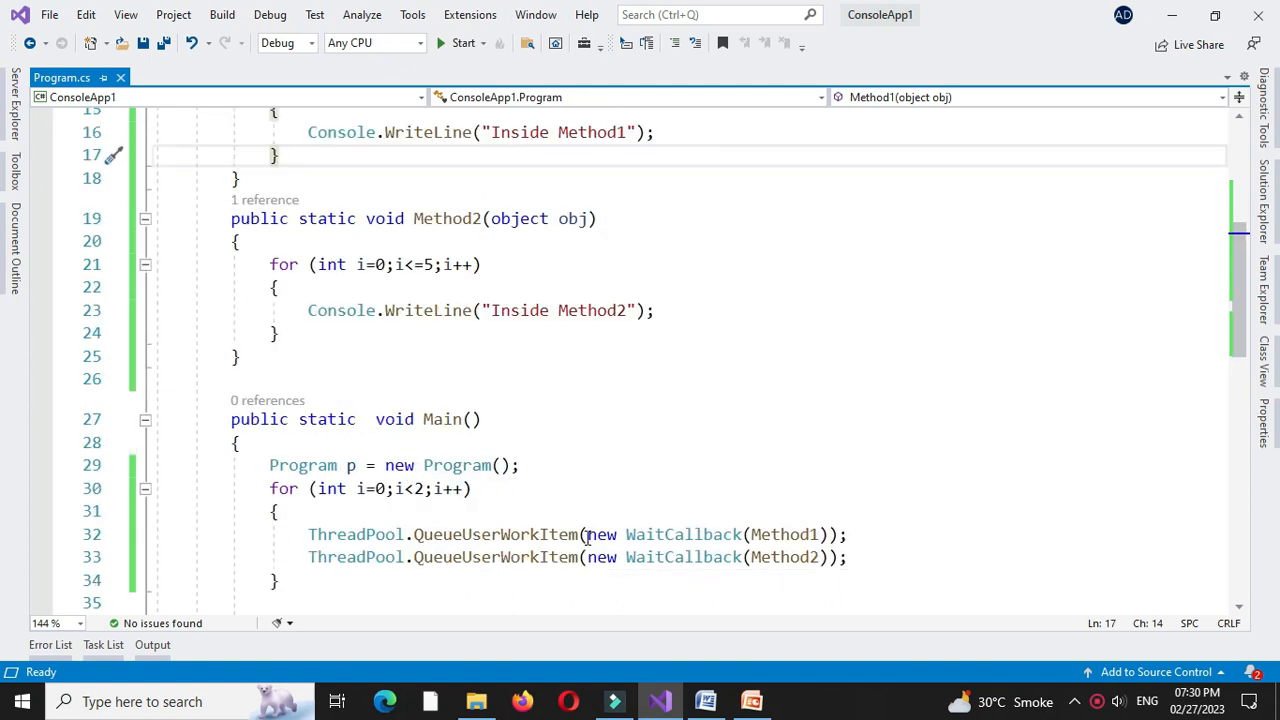